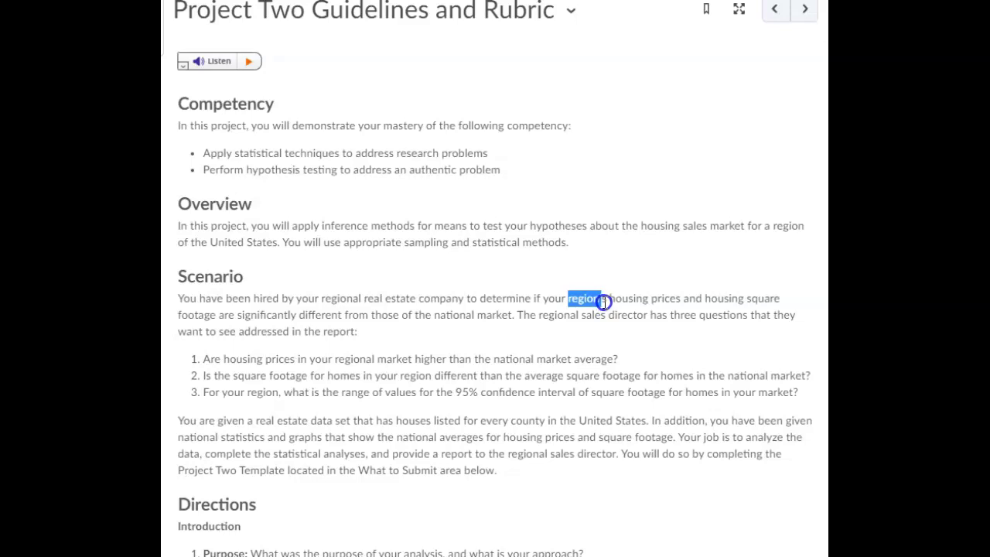
- Review the Scenario's region-versus-national-market comparison and its three report questions in the Project Two guidelines
left_click_drag(434, 315, 515, 315)
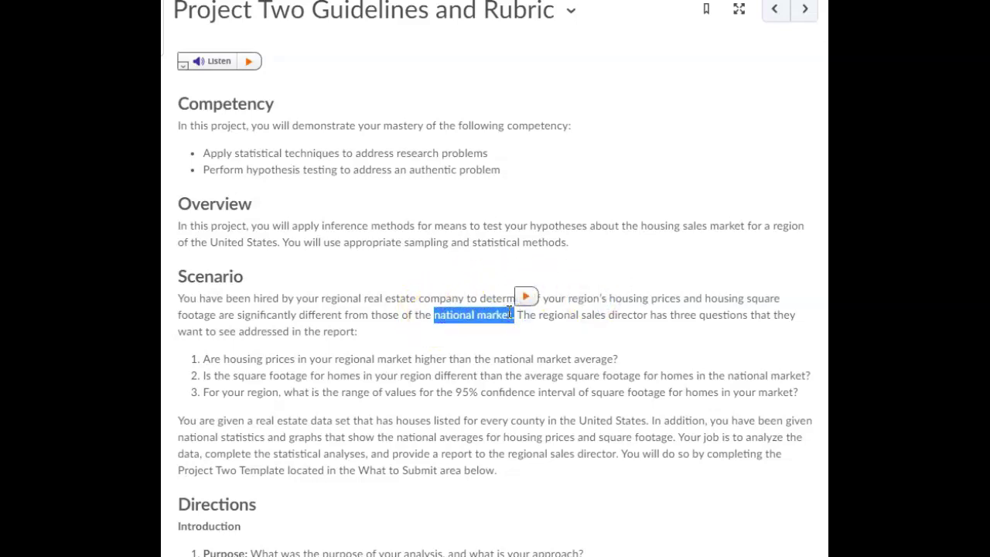
left_click_drag(203, 359, 293, 375)
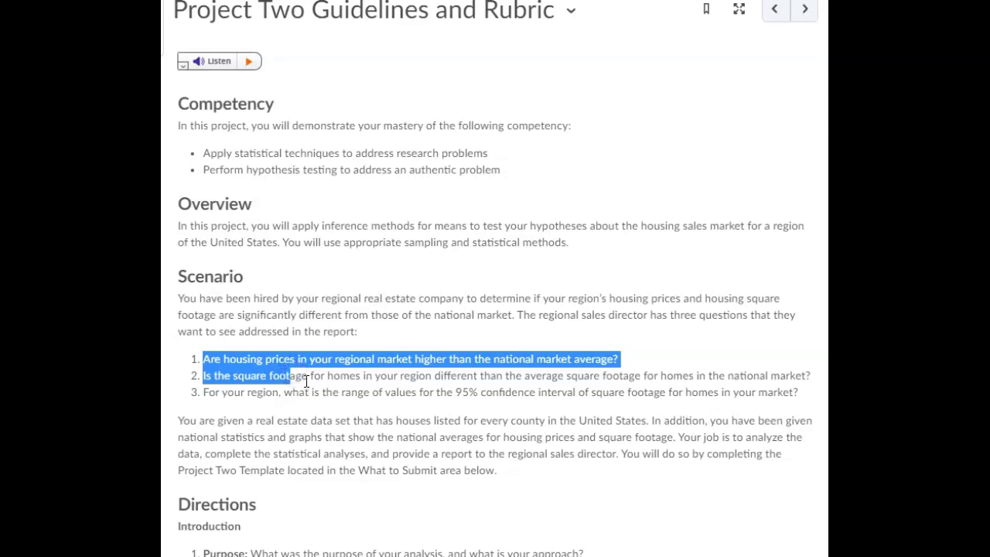
left_click_drag(203, 392, 335, 395)
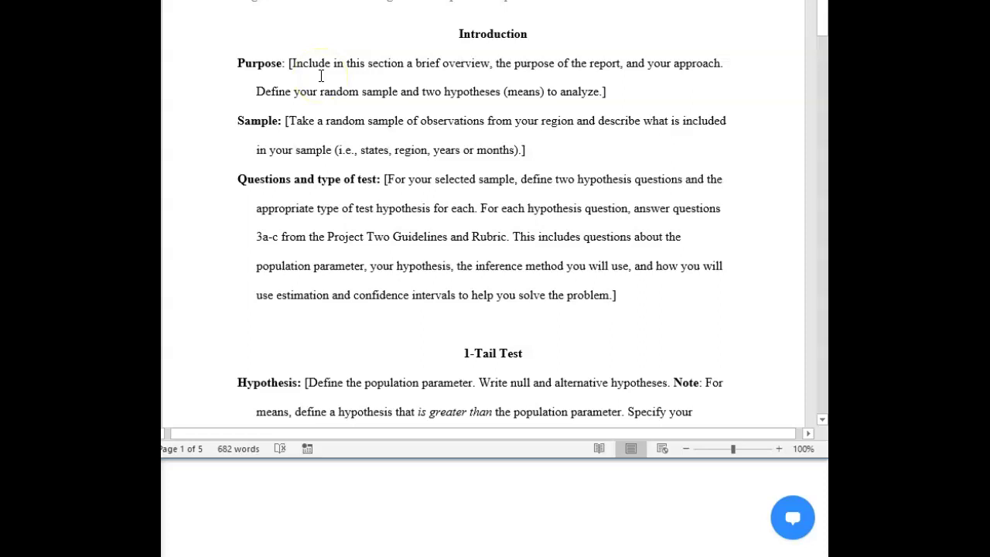
- Compare the Purpose prompt in the Word report template with the three Scenario questions in the guidelines
left_click_drag(238, 66, 615, 91)
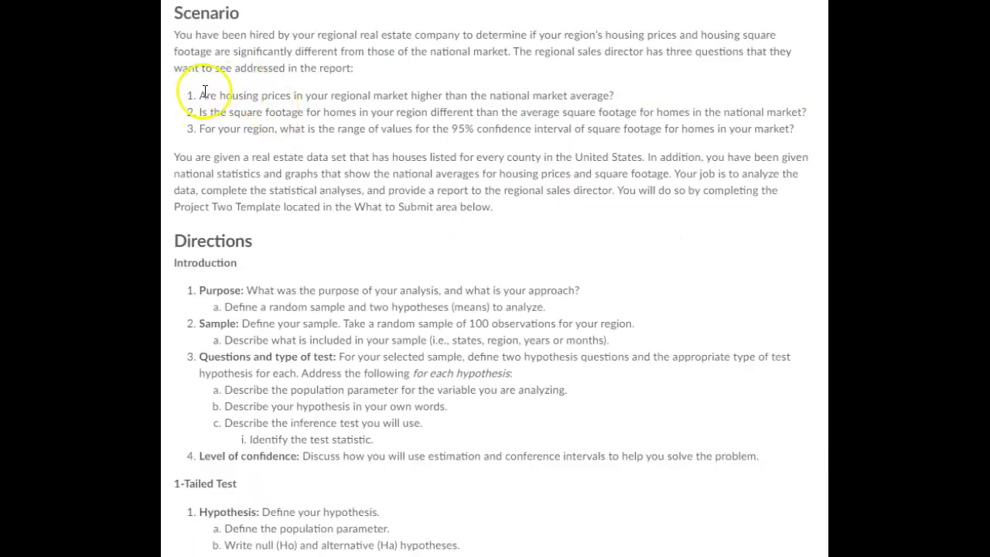
left_click_drag(200, 94, 252, 113)
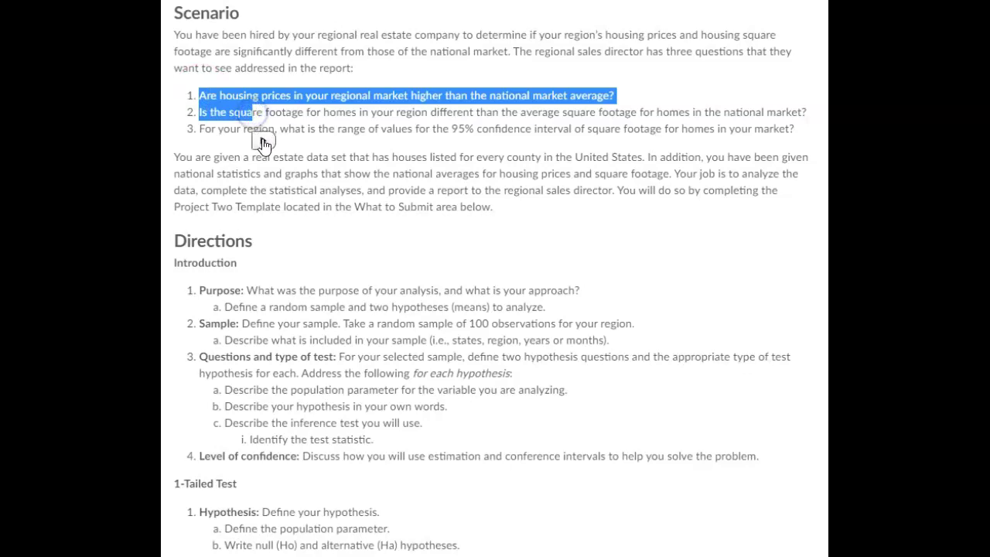
left_click_drag(201, 129, 248, 132)
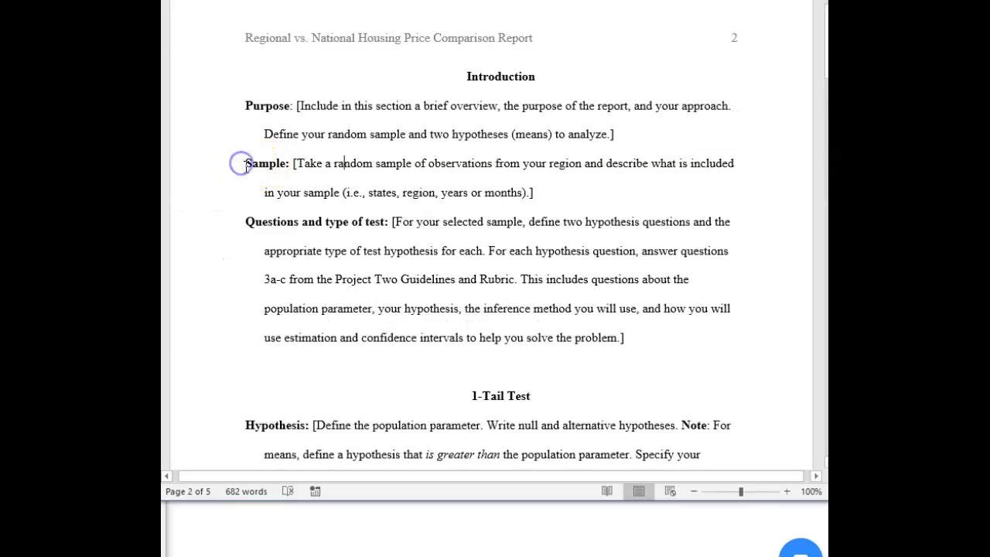
- Compare the template's Sample prompt with the guidelines' requirements for a random sample of 100 and its description
left_click_drag(243, 163, 543, 195)
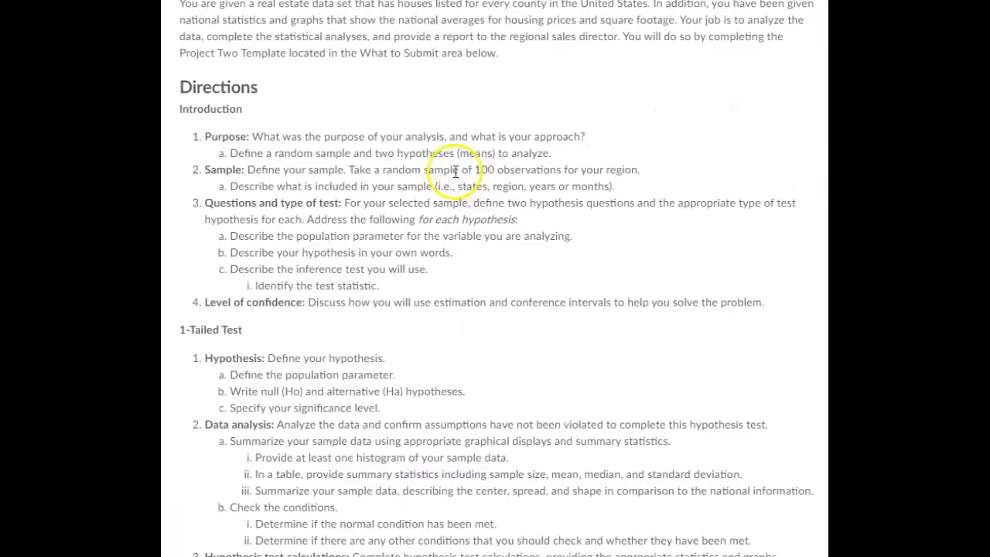
left_click_drag(382, 170, 495, 170)
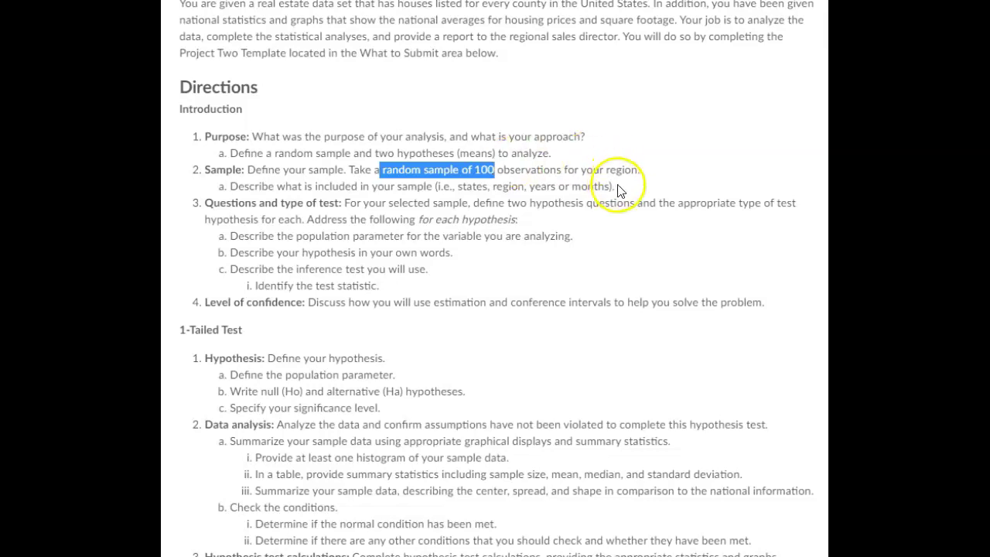
left_click_drag(613, 189, 219, 190)
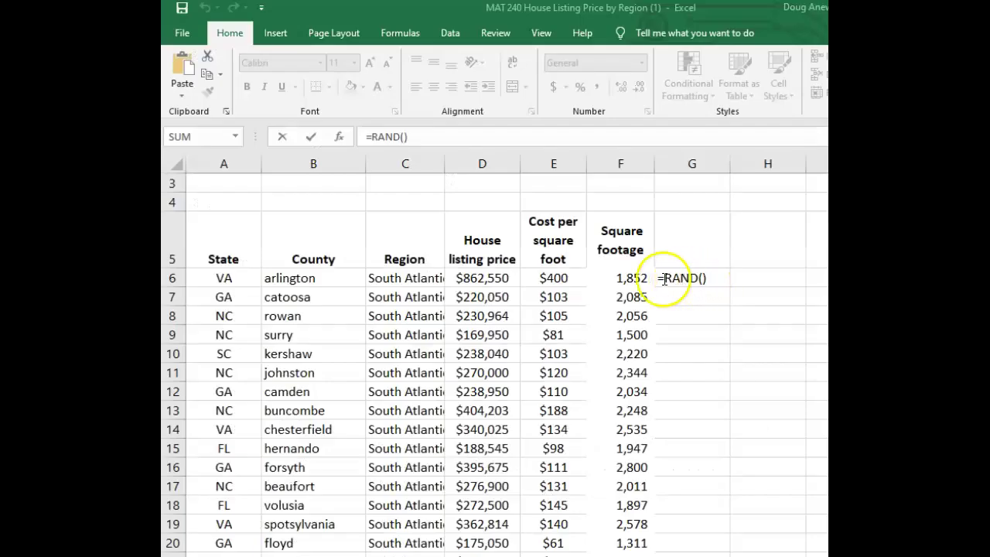
- In the House Listing Price workbook in Excel, enter =RAND() in G6 and fill it down to G1006
left_click(716, 285)
key("Return")
left_click(697, 283)
mouse_move(730, 285)
left_mouse_down()
mouse_move(735, 473)
mouse_move(702, 547)
left_mouse_up()
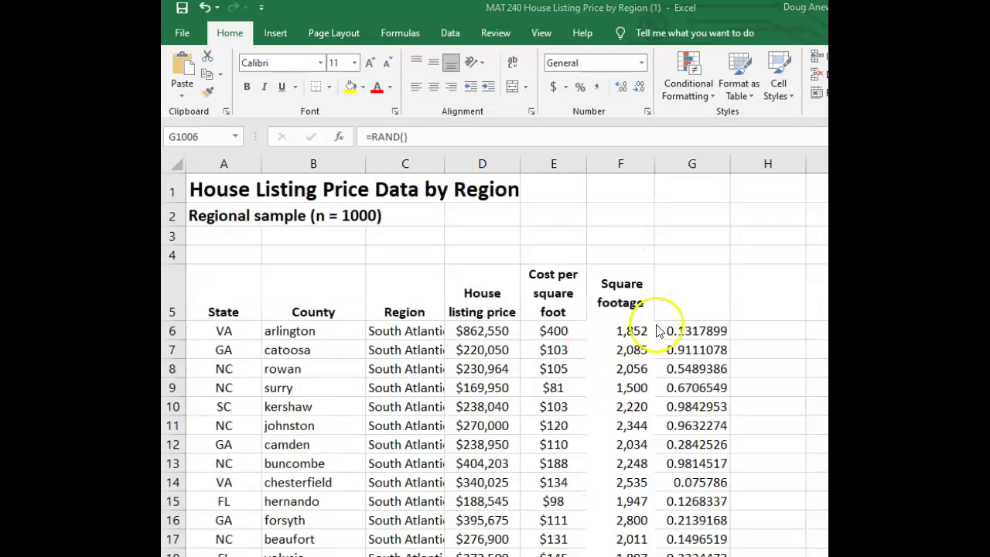
- Sort the table A5:G1006 by the cell values in column G, smallest to largest, and return to its first rows
left_click(223, 290, "shift")
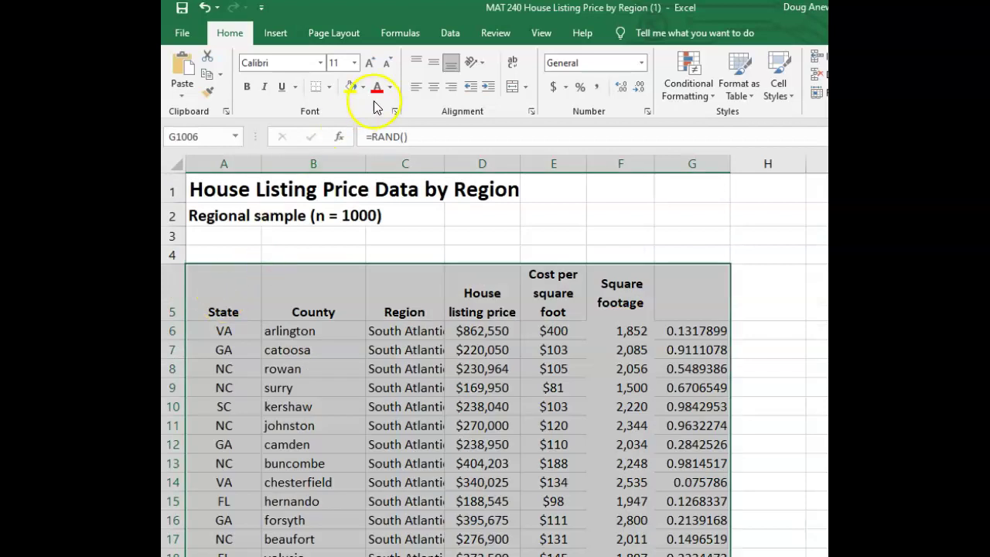
left_click(451, 35)
left_click(522, 81)
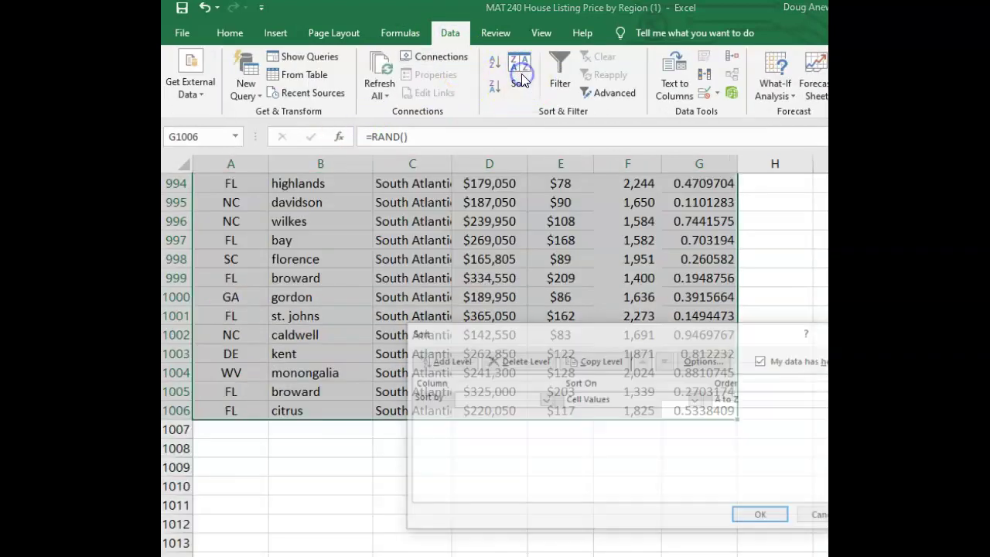
left_click(499, 400)
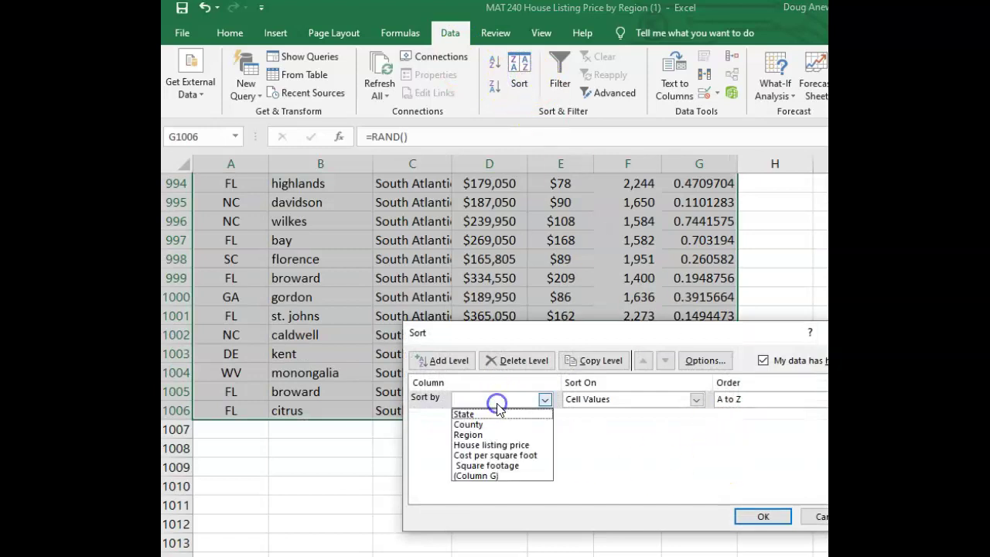
left_click(481, 476)
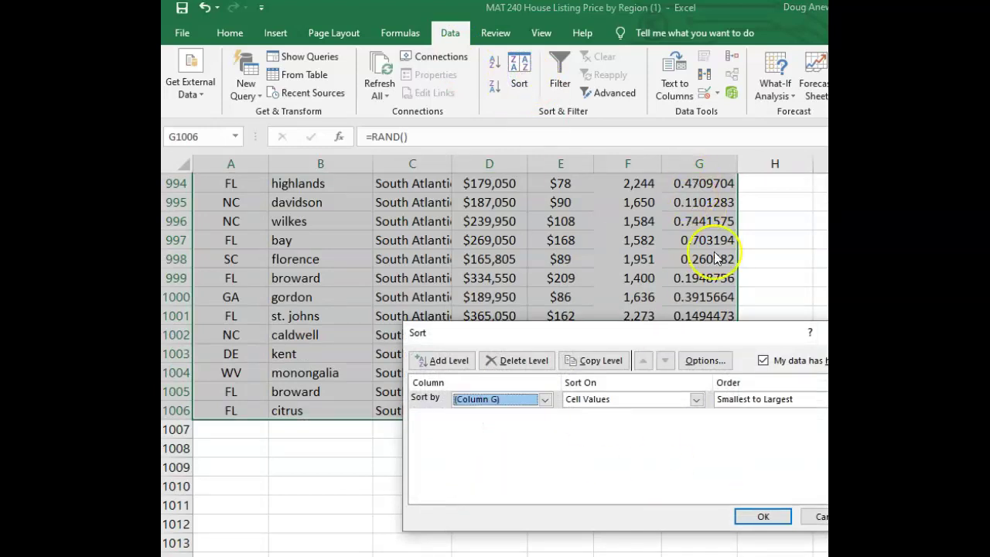
left_click(762, 517)
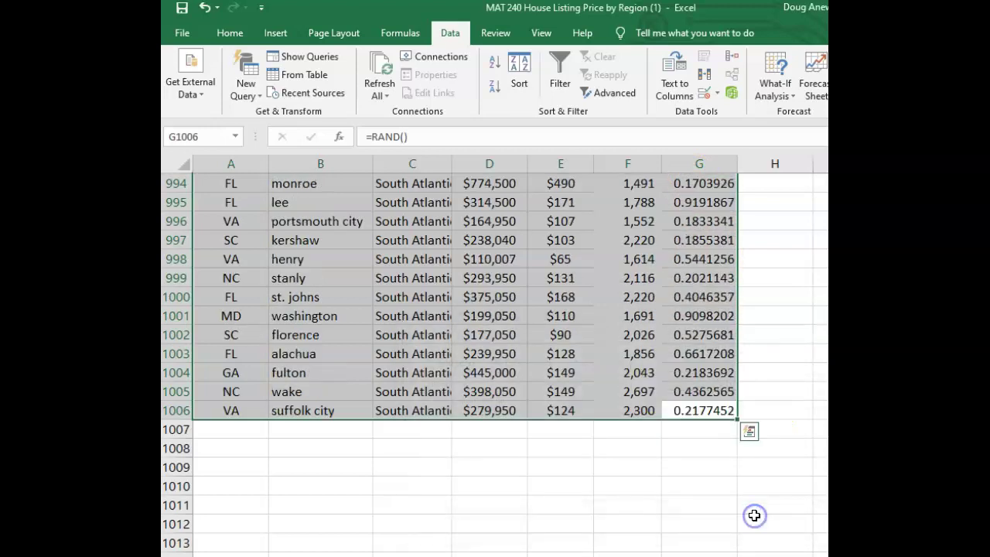
scroll(758, 521, "up", 7)
scroll(495, 357, "up", 20)
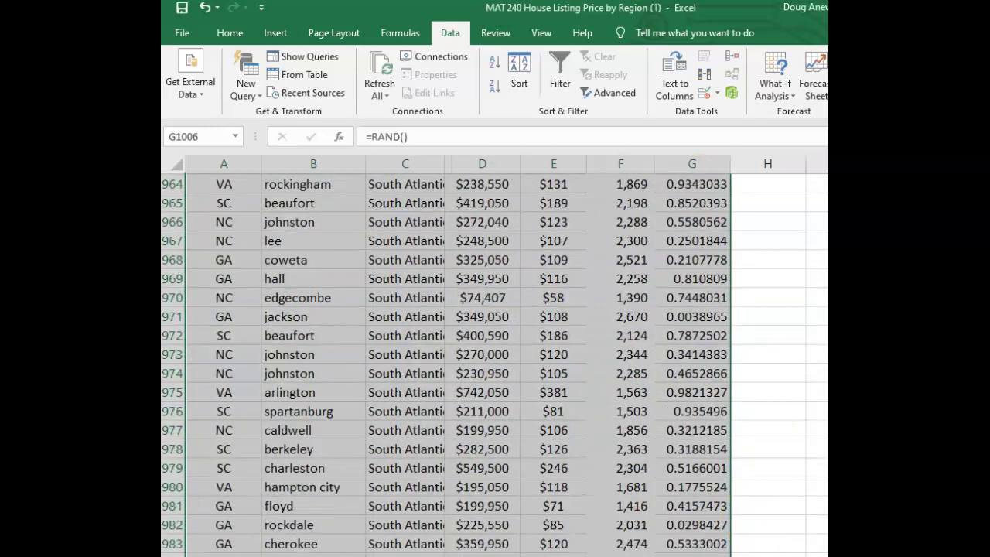
scroll(495, 358, "up", 20)
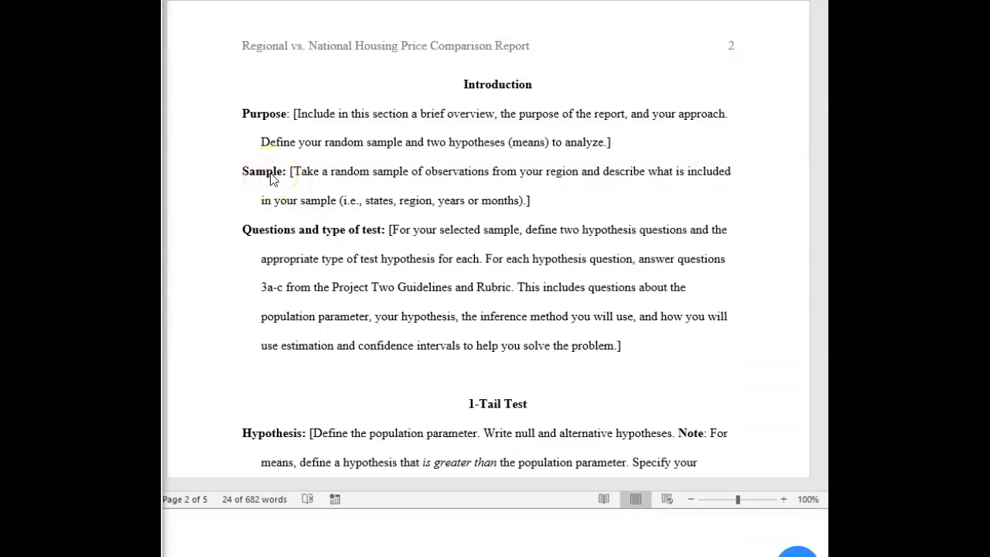
- Check the template's Sample prompt on states, region, years or months against the State and Region columns of the Excel sample
double_click(378, 202)
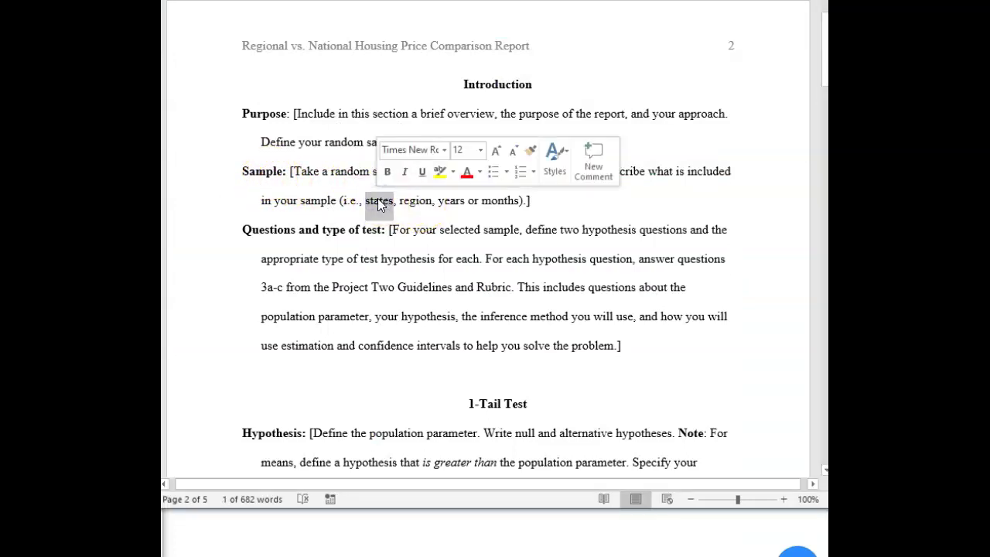
left_click_drag(439, 201, 511, 200)
left_click_drag(371, 201, 418, 202)
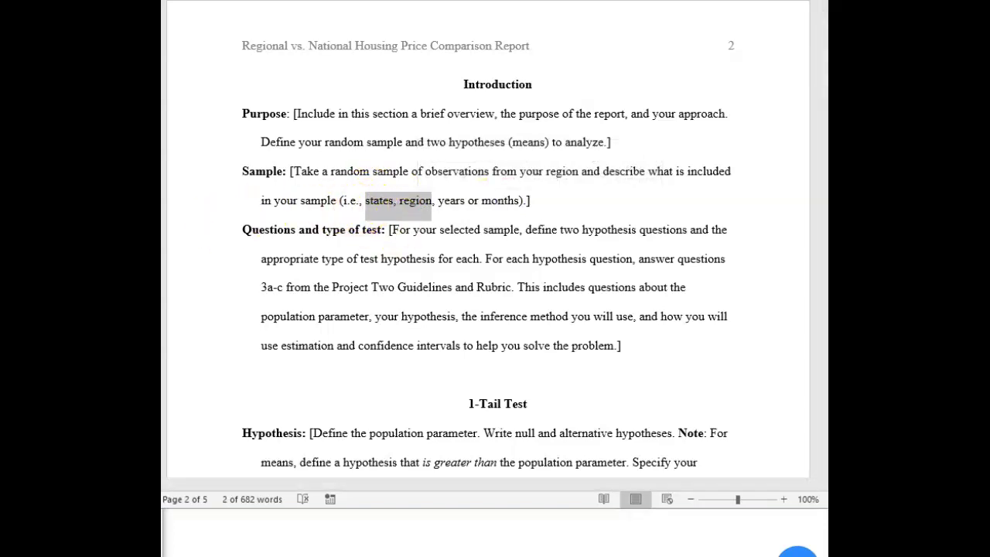
key("alt+Tab")
left_click(355, 229)
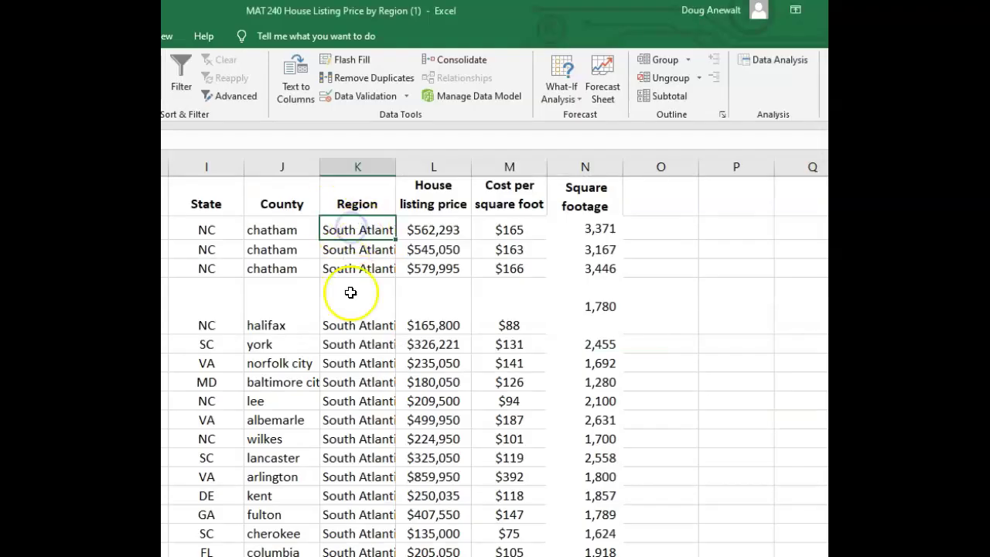
left_click_drag(207, 229, 203, 496)
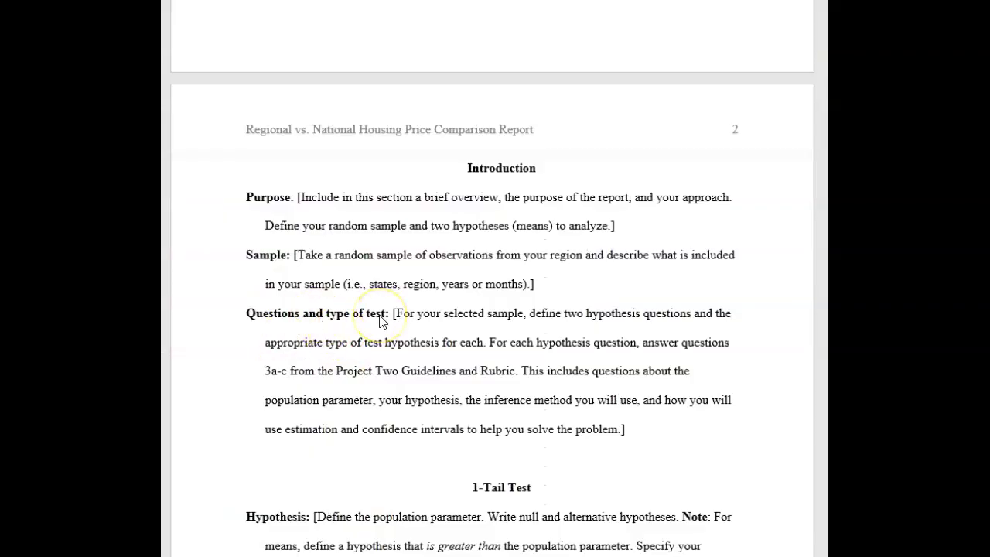
- Read the "Questions and type of test" prompt in the Introduction of the Word report template
left_click(421, 314)
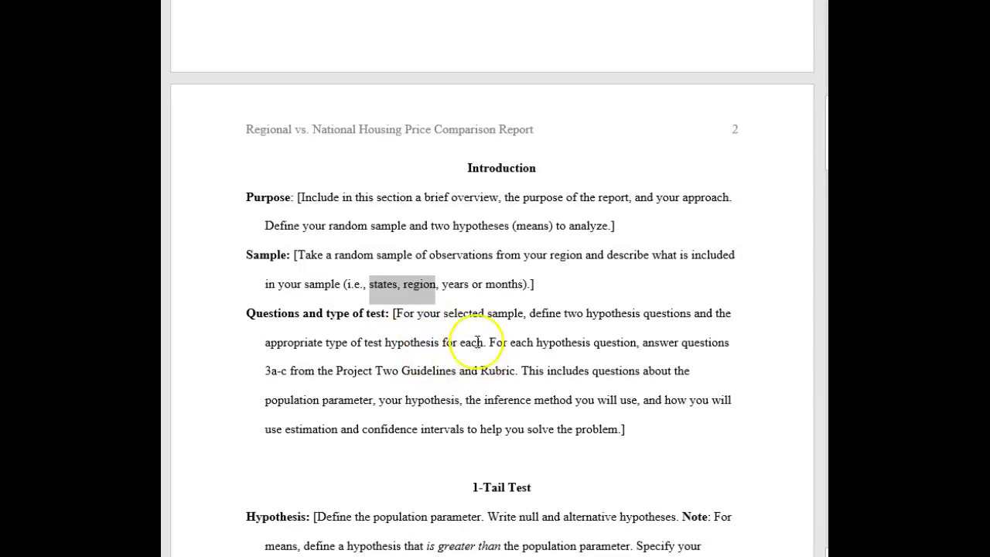
left_click_drag(393, 313, 637, 428)
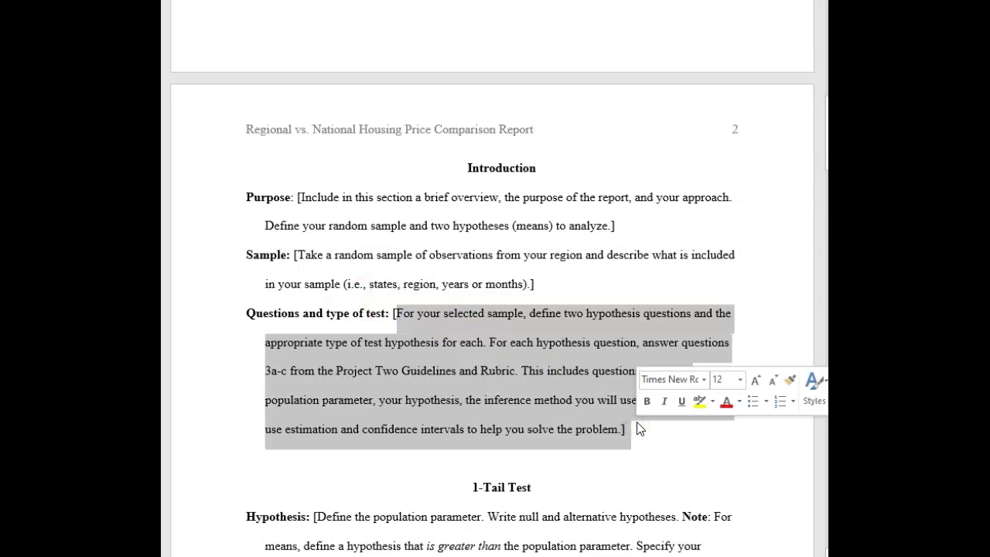
left_click(504, 430)
scroll(377, 435, "down", 4)
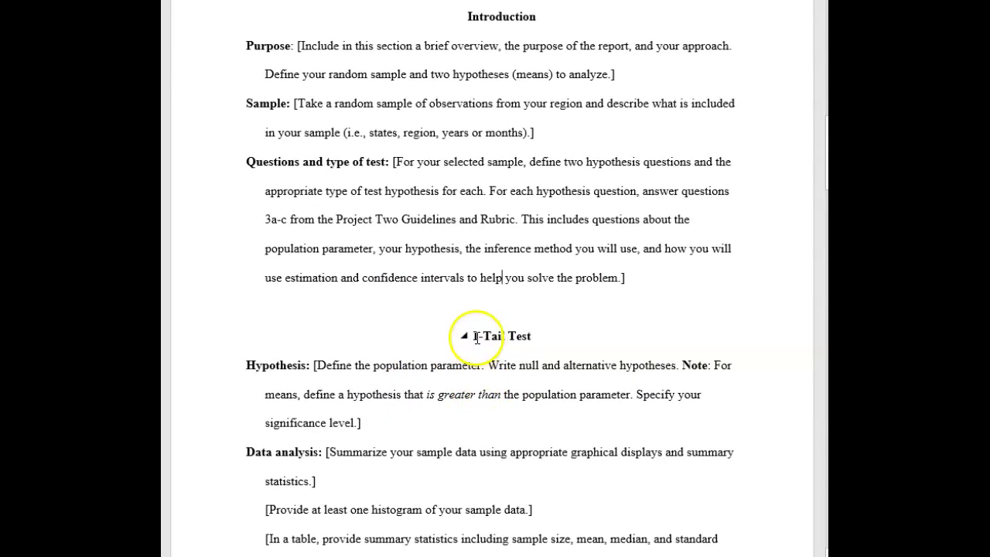
scroll(464, 344, "up", 1)
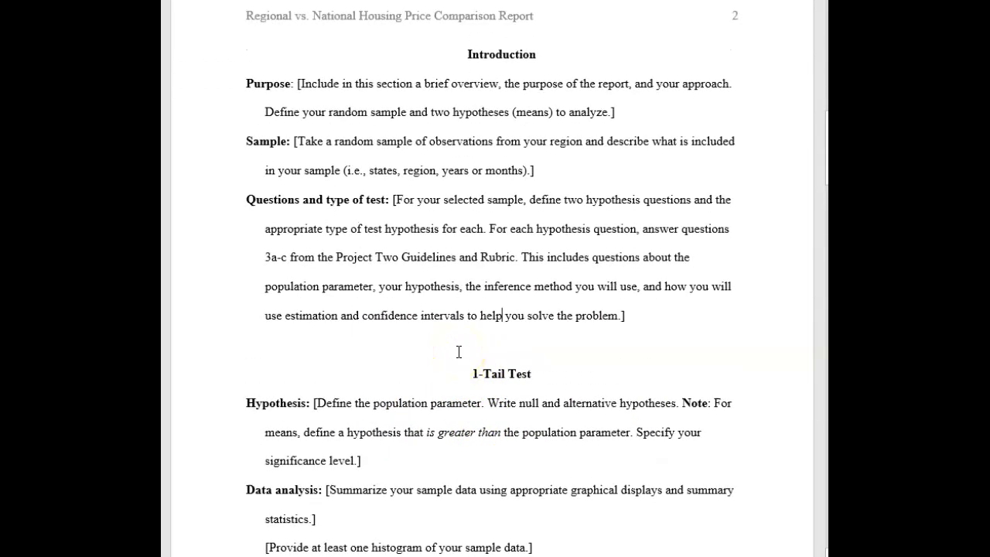
scroll(431, 426, "up", 1)
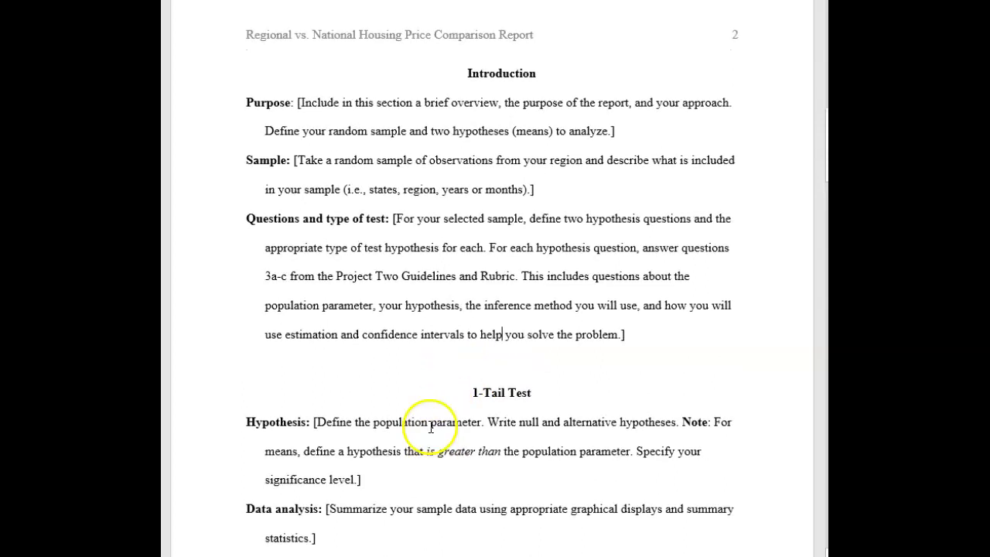
left_click_drag(626, 356, 248, 239)
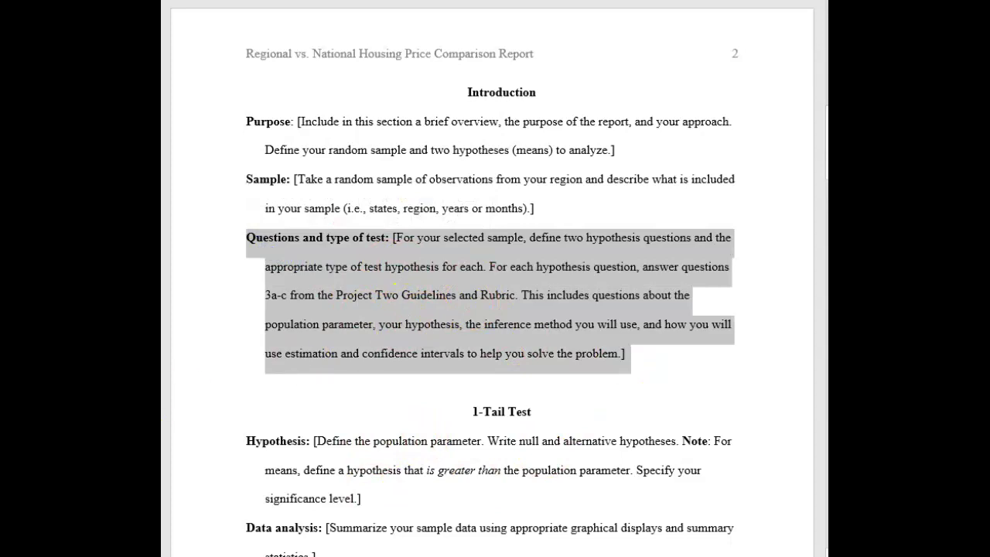
- Examine the Hypothesis prompt in the template's 1-Tail Test section, highlighting the word "greater"
scroll(486, 44, "down", 10)
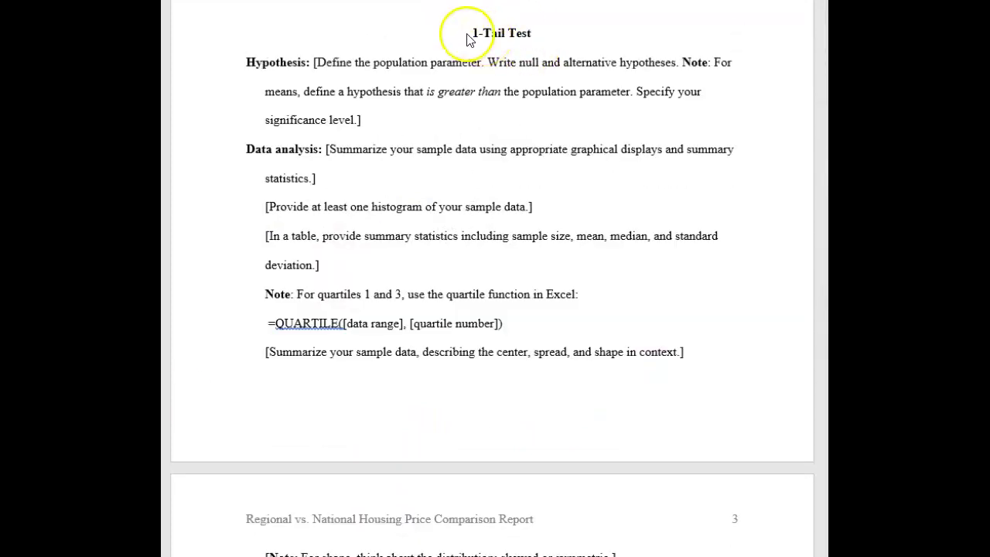
double_click(449, 93)
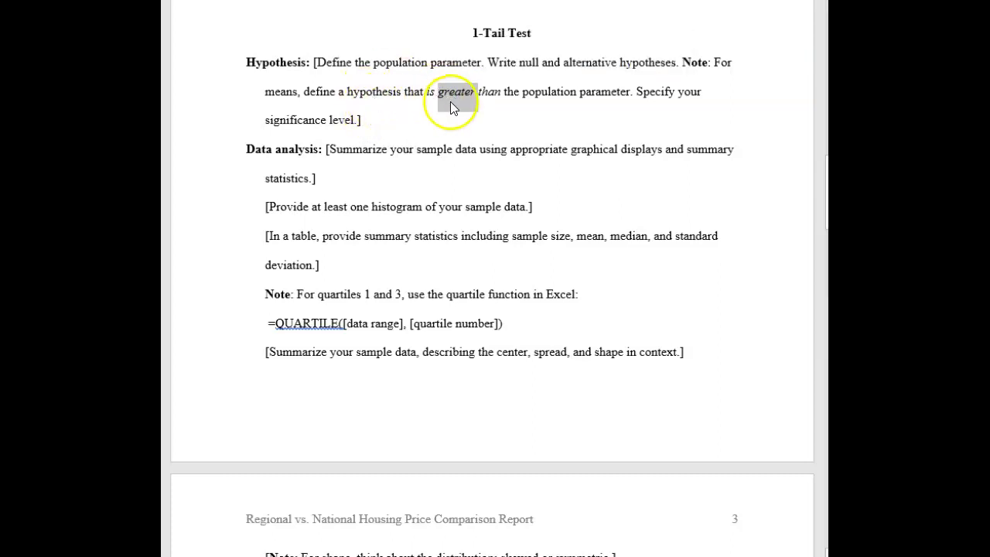
mouse_move(446, 91)
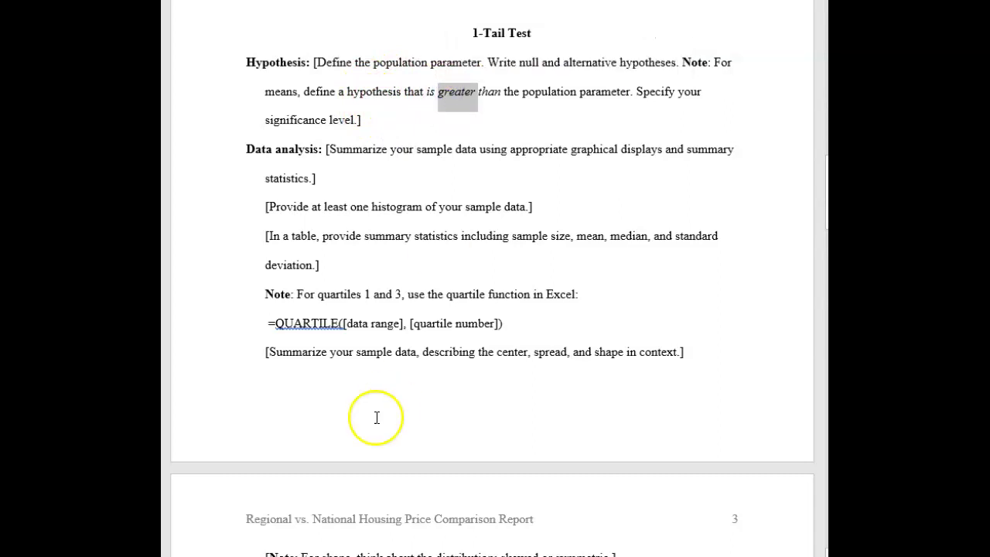
- Highlight the first Scenario question in the guidelines, and look up the mean for median listing price in the National Statistics and Graphs document
left_click(271, 555)
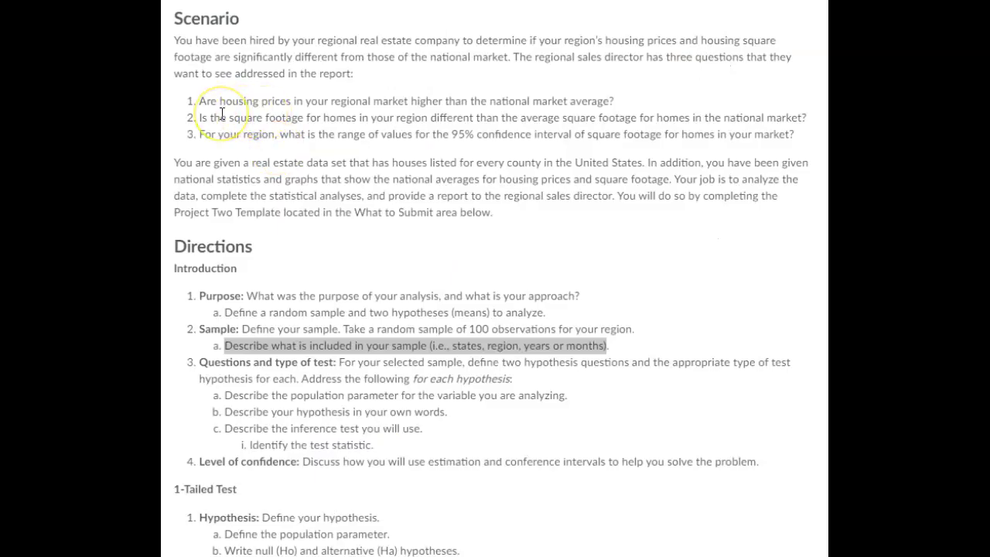
left_click_drag(200, 102, 621, 104)
left_click_drag(312, 101, 435, 101)
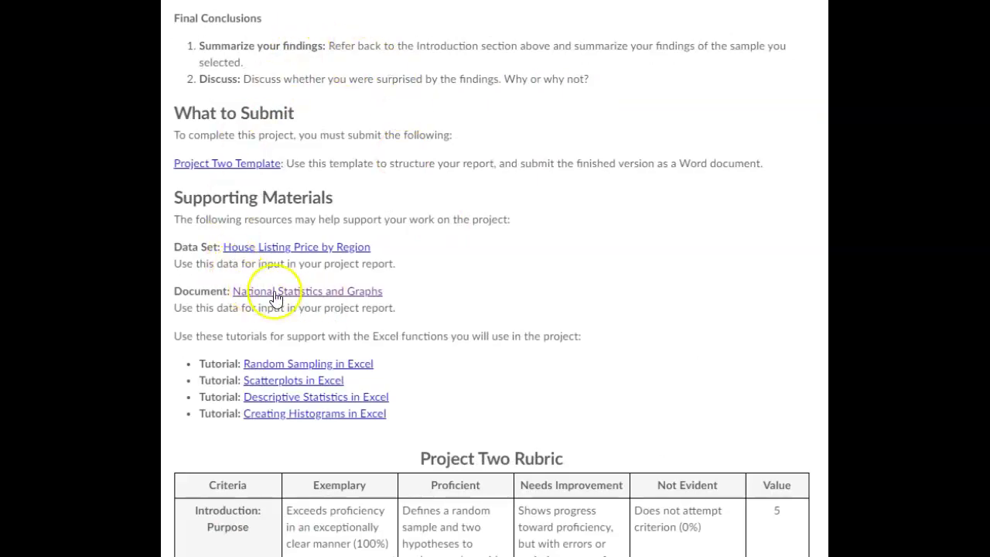
left_click(285, 298)
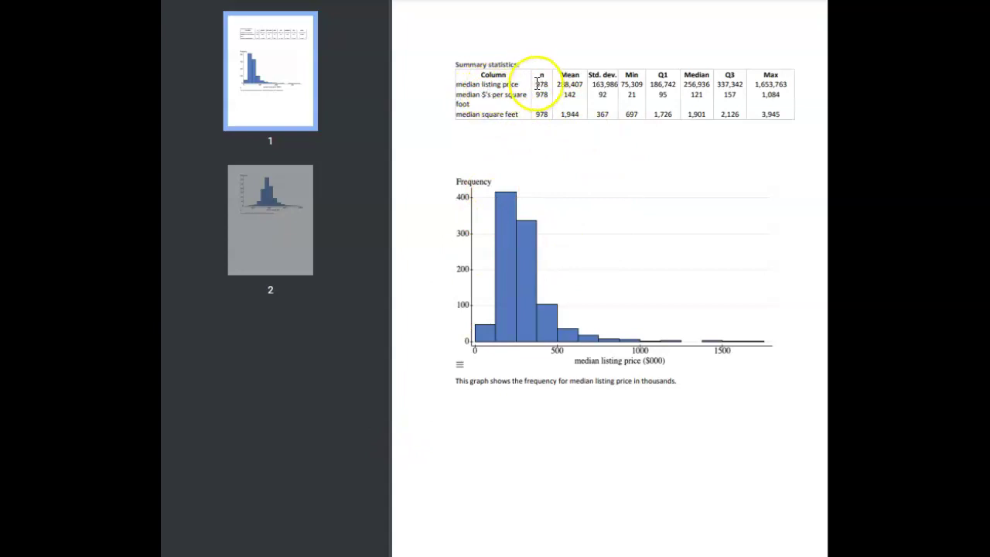
left_click(563, 85)
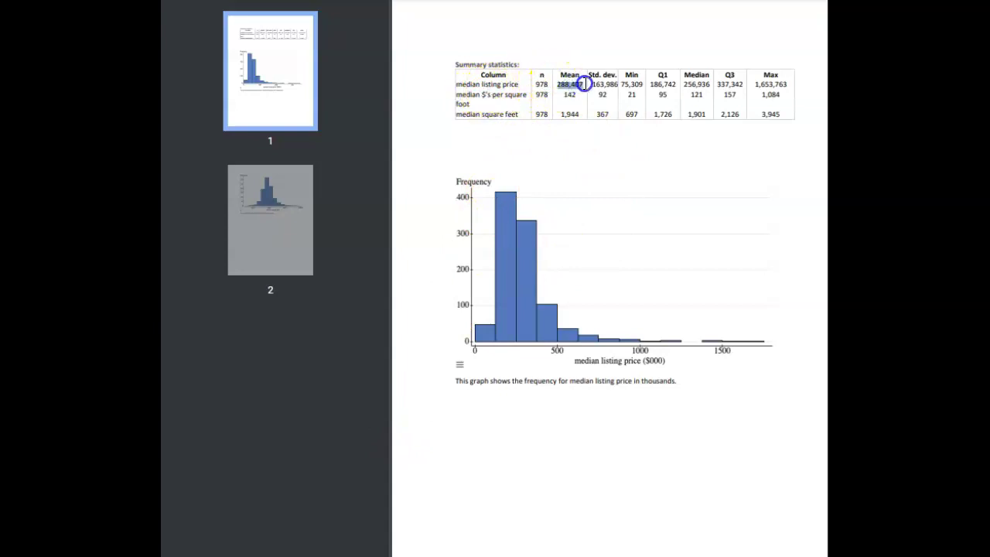
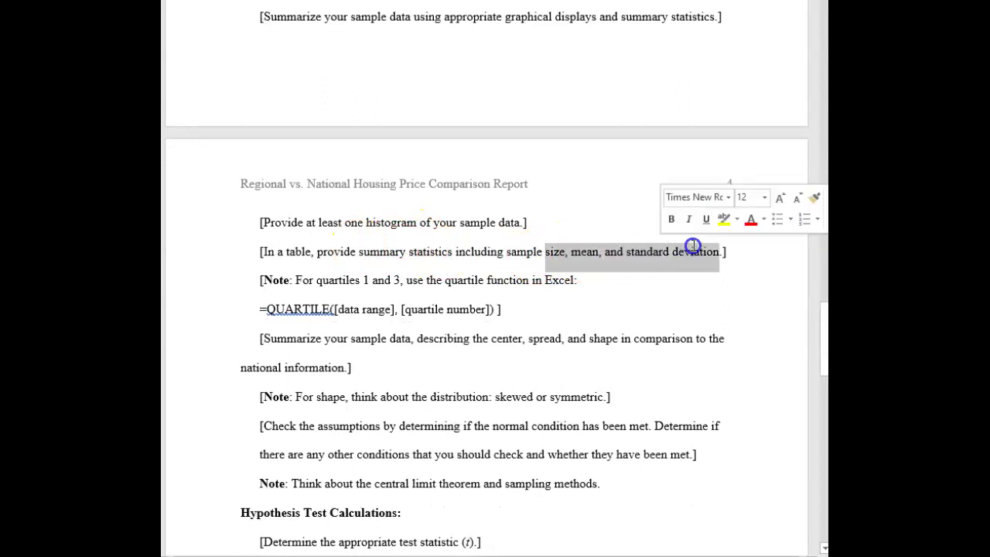
- Highlight the template's shape note and the prompt on checking assumptions, and look up the conditions for the t-distribution
scroll(354, 209, "down", 3)
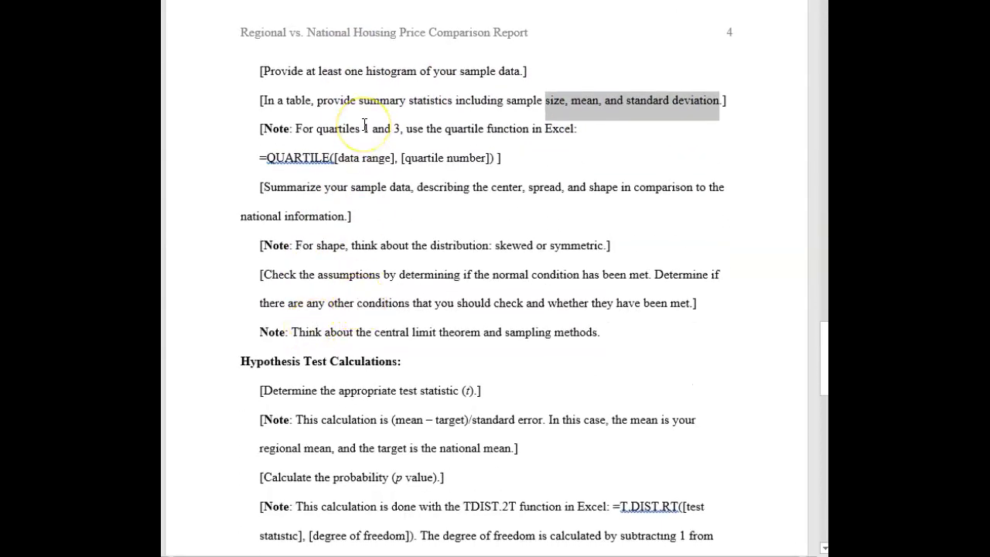
left_click_drag(571, 245, 496, 248)
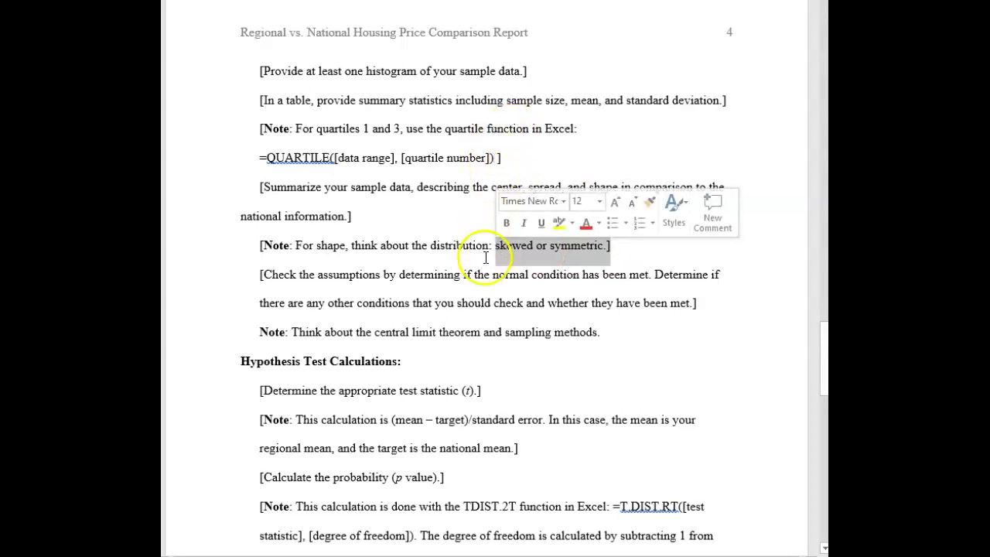
left_click_drag(602, 332, 506, 332)
left_click_drag(341, 317, 237, 278)
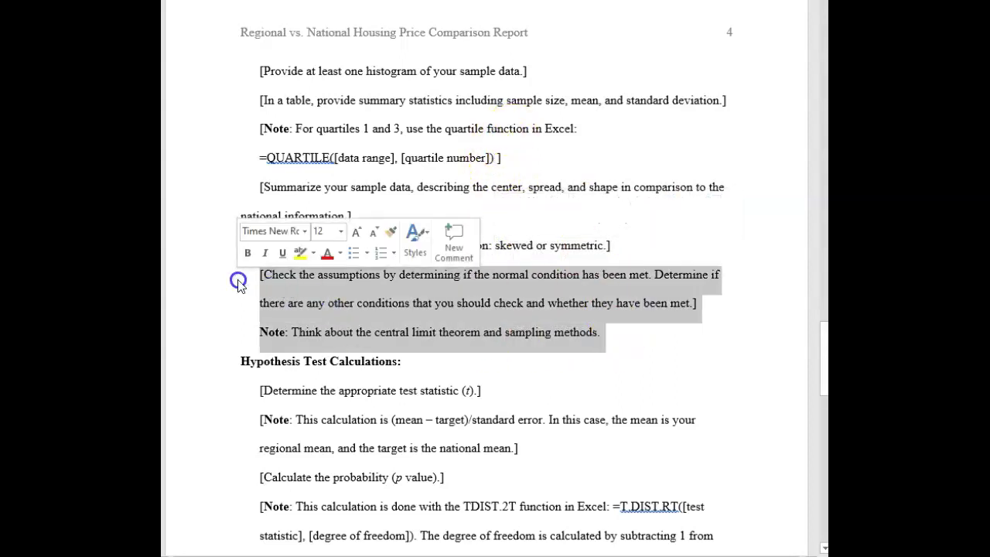
left_click(203, 556)
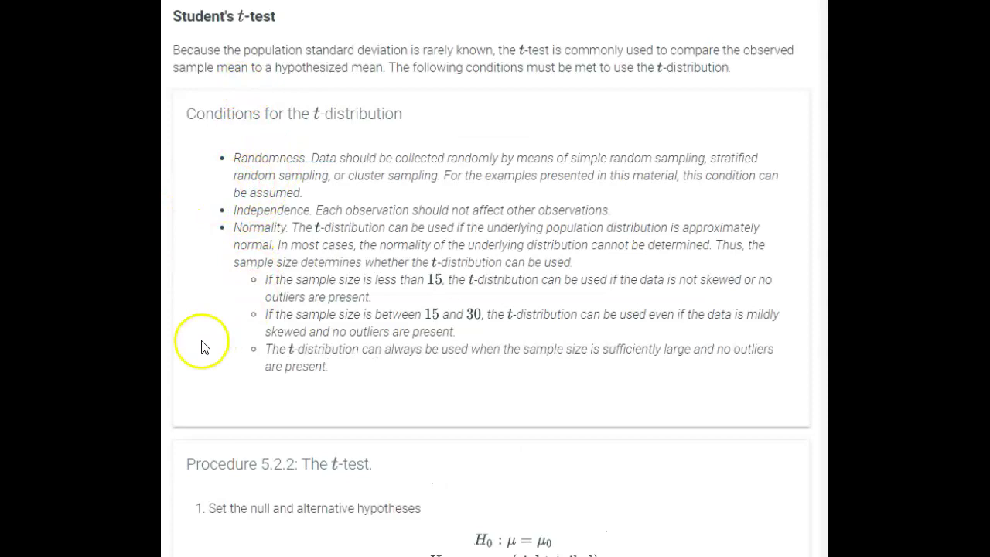
- Switch to the Excel workbook and change the Mean formula in O2 to average the square footage, =AVERAGE(N2:N101)
left_click(225, 556)
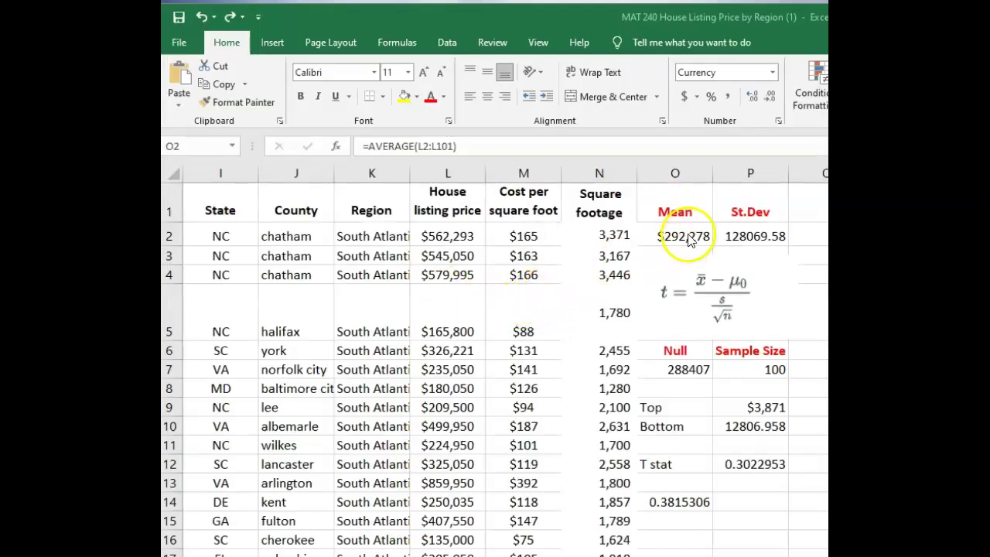
left_click(679, 237)
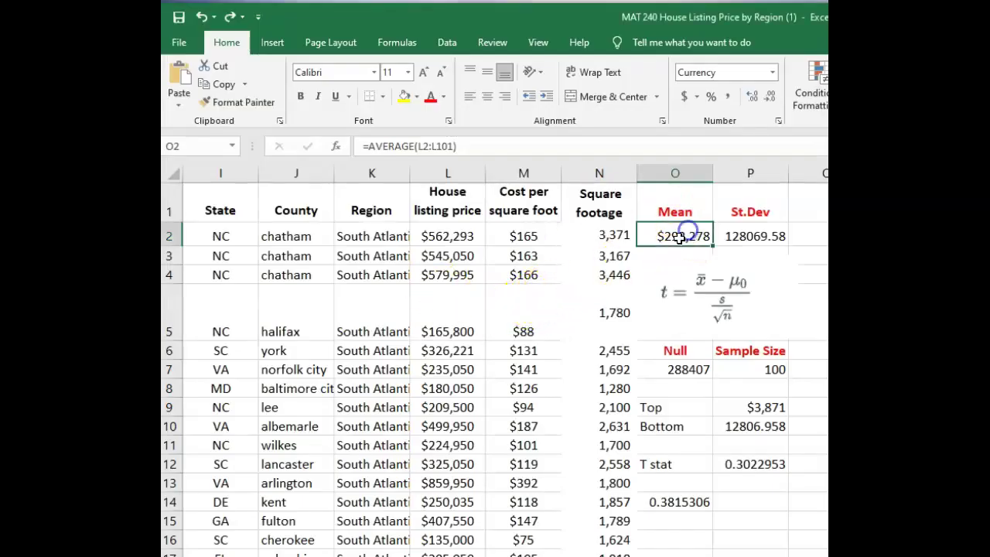
left_click(419, 147)
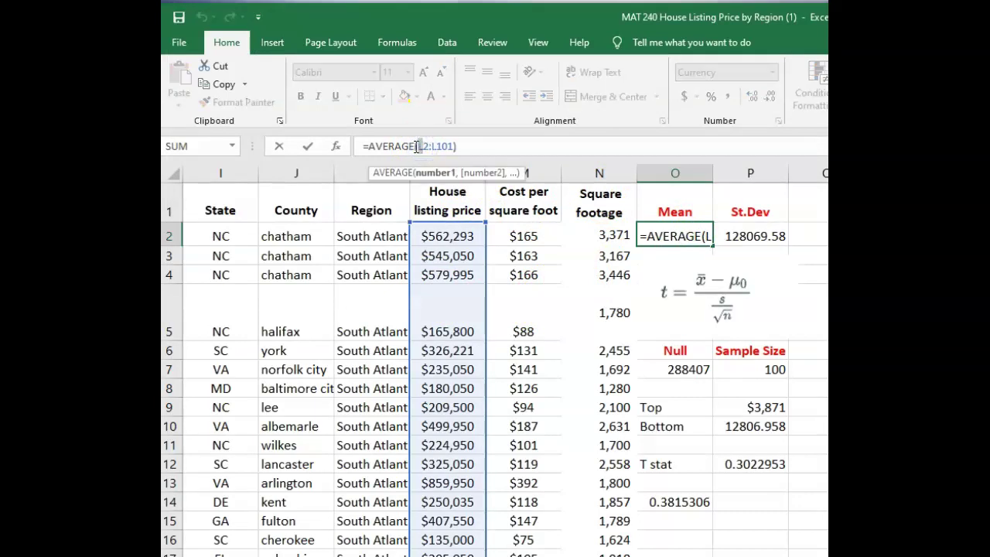
type("n")
left_click(437, 147)
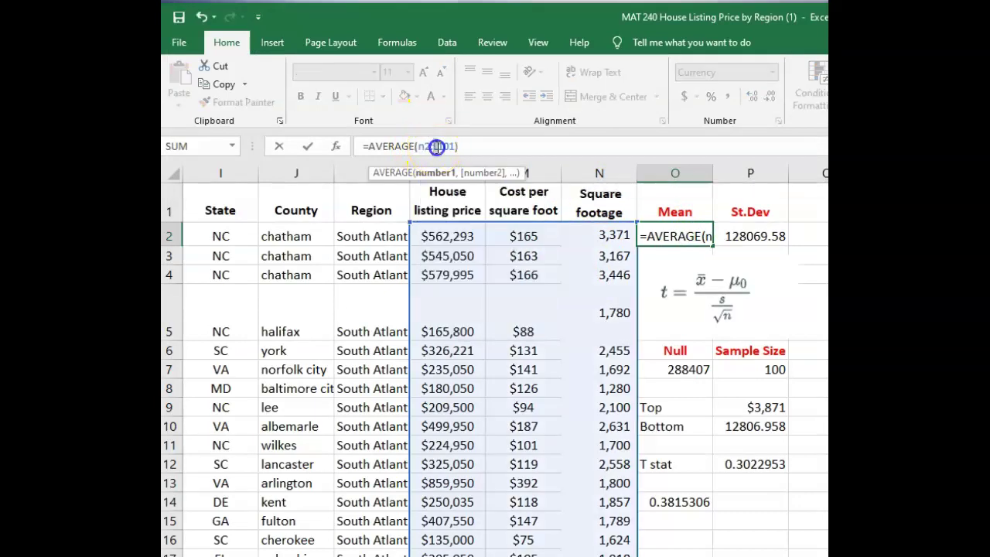
key("BackSpace")
type("n")
key("Return")
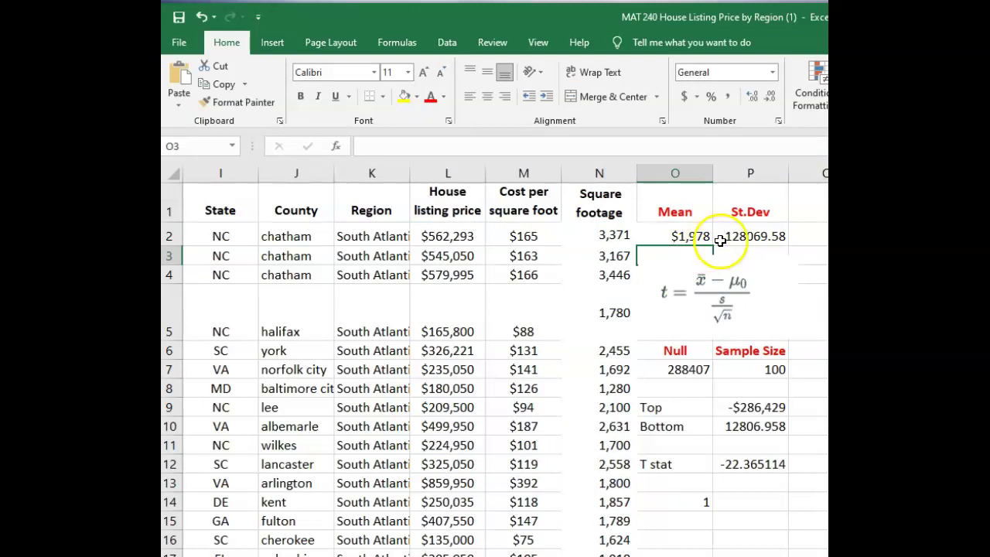
- Change the St.Dev formula in P2 to use the square footage column, =STDEV.S(N2:N101)
left_click(746, 236)
left_click(416, 145)
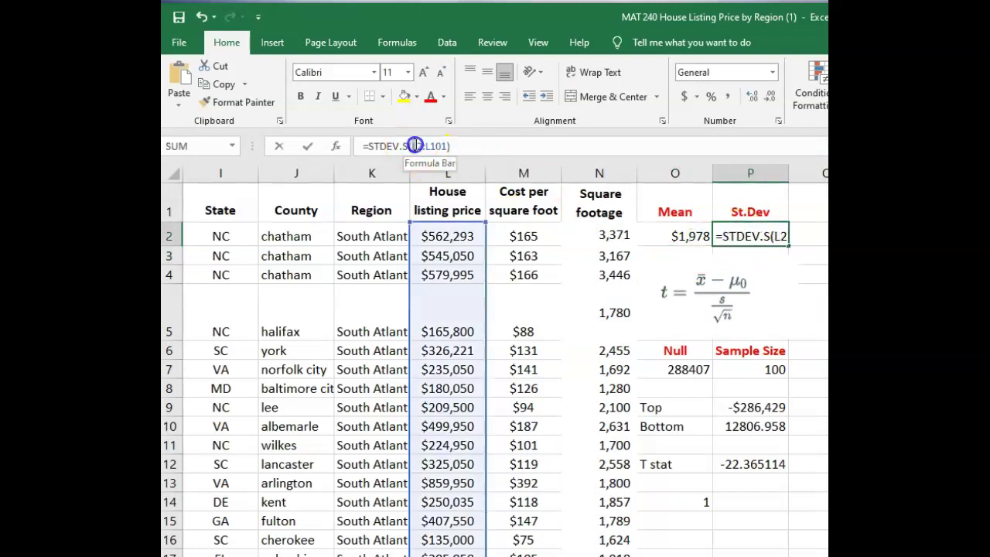
key("BackSpace")
type("n")
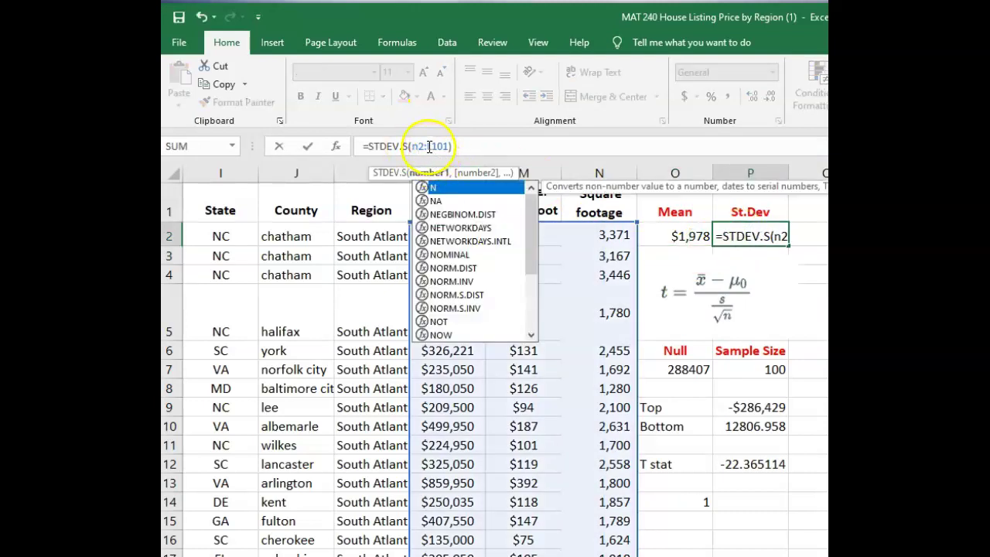
left_click(430, 147)
key("BackSpace")
type("n")
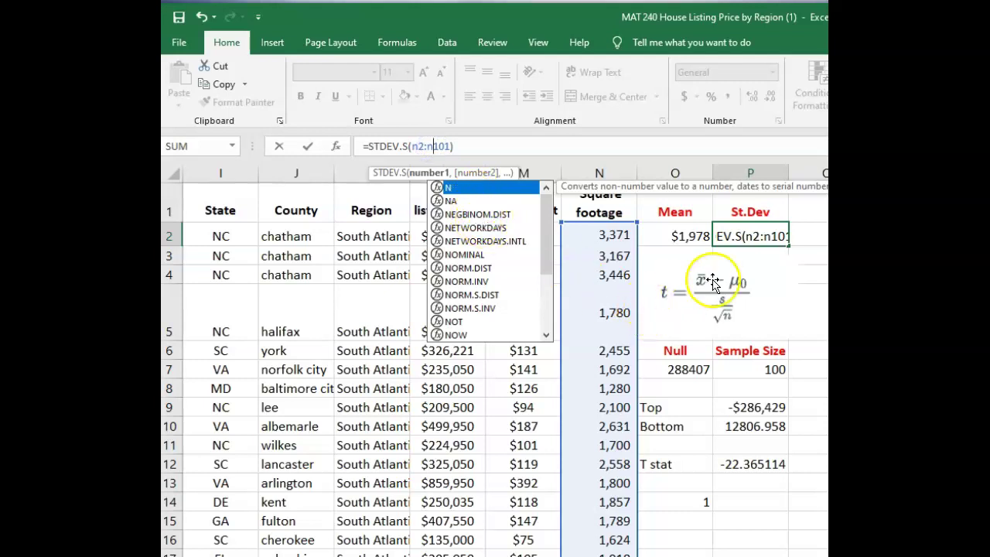
key("Return")
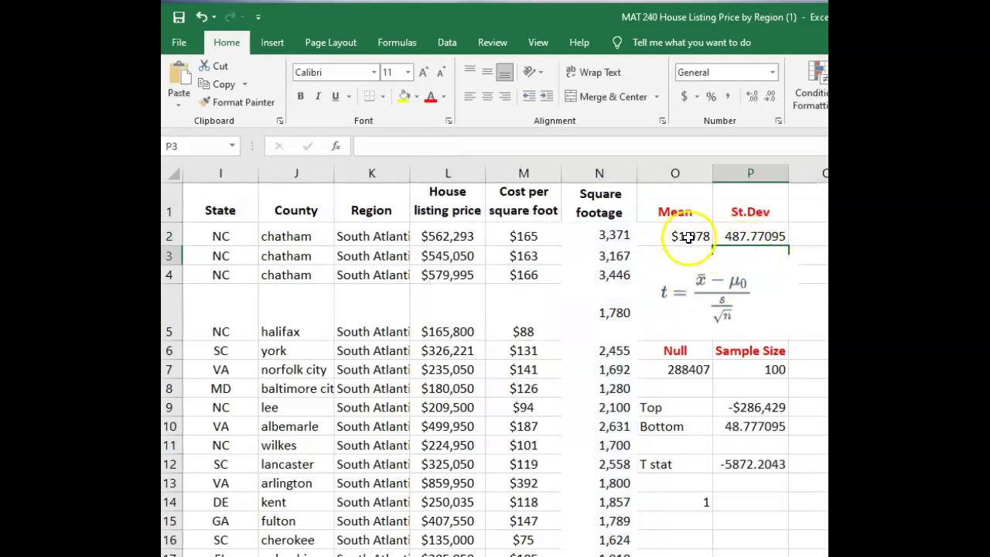
- Check the updated Mean and St.Dev cells, and set the Null value in O7 to 1944
left_click(689, 238)
left_click(743, 242)
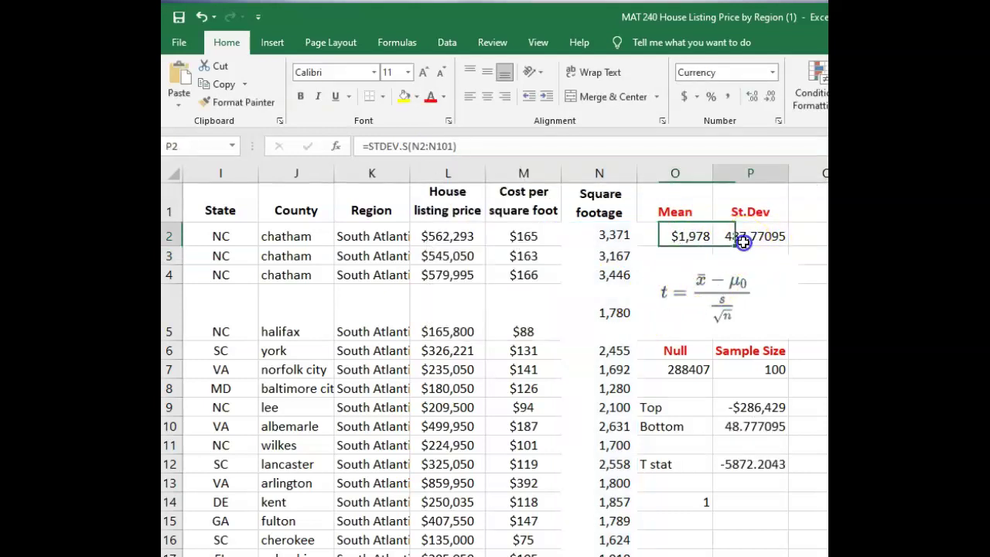
left_click(688, 371)
type("1944")
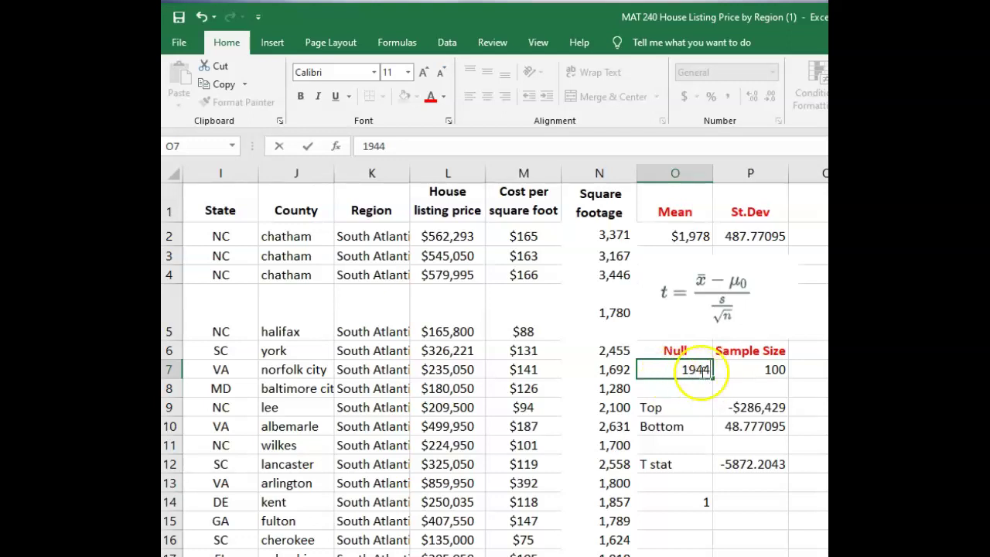
key("Return")
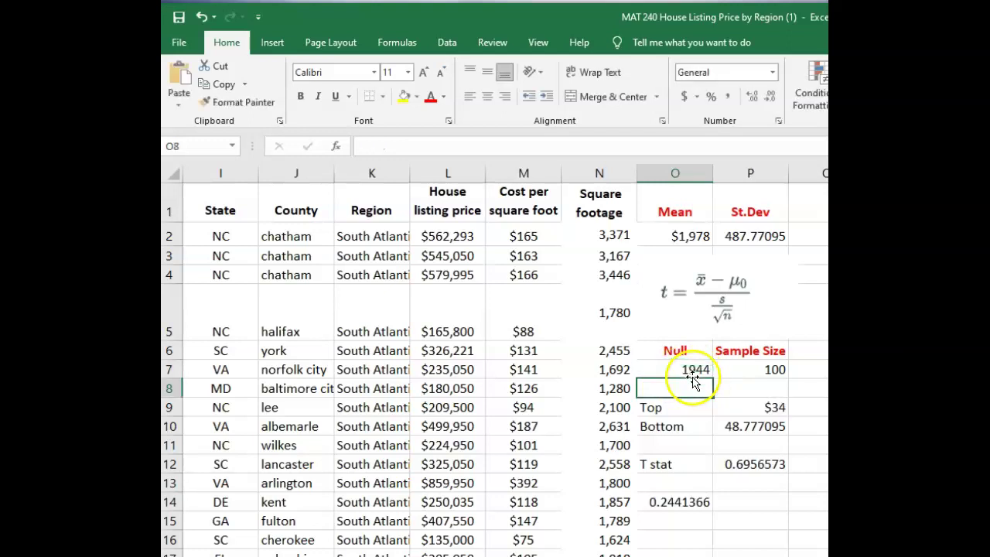
- Examine the Top, Bottom and T stat formulas, tracing their references to the mean, null value and standard deviation
left_click(775, 408)
left_click(774, 425)
left_click(758, 463)
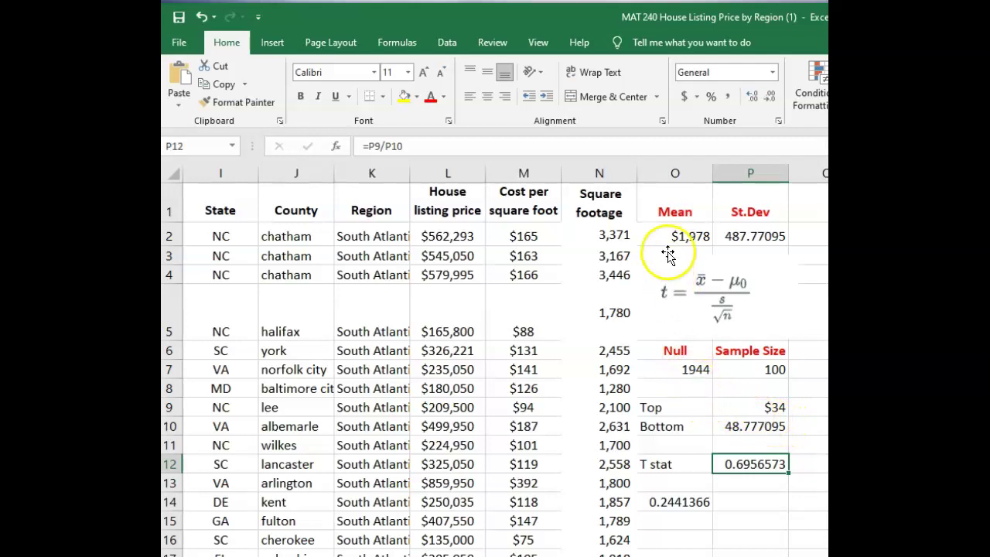
left_click(699, 238)
left_click(699, 370)
left_click(691, 238)
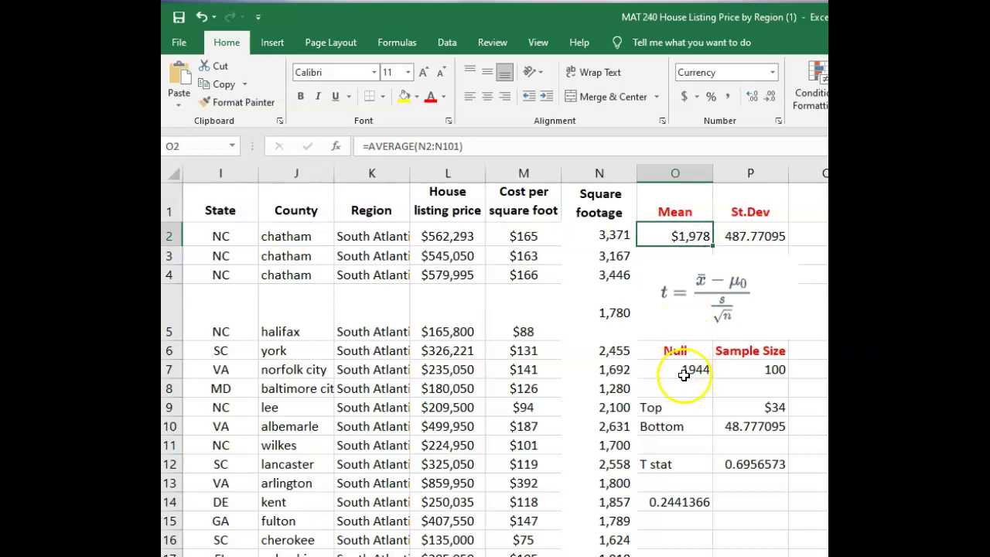
double_click(768, 408)
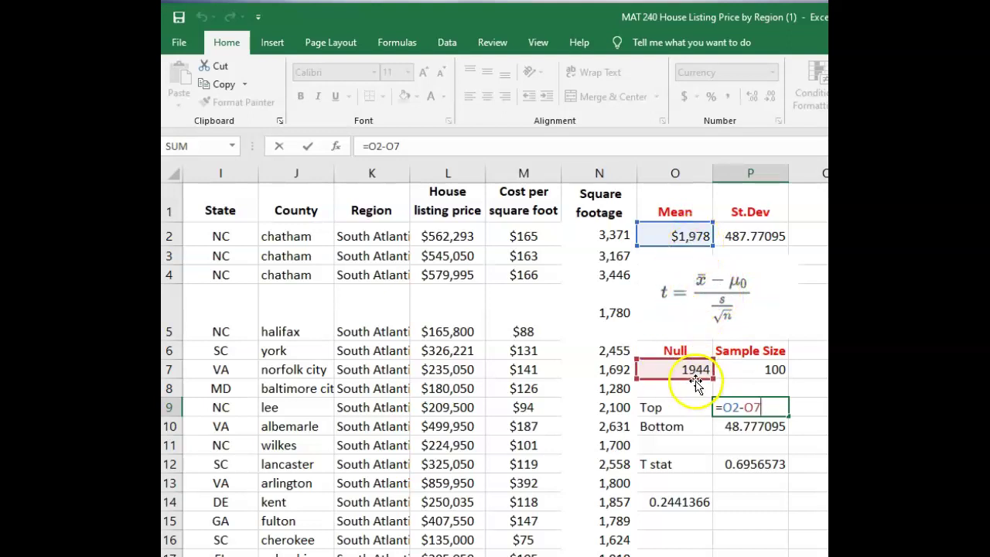
key("Return")
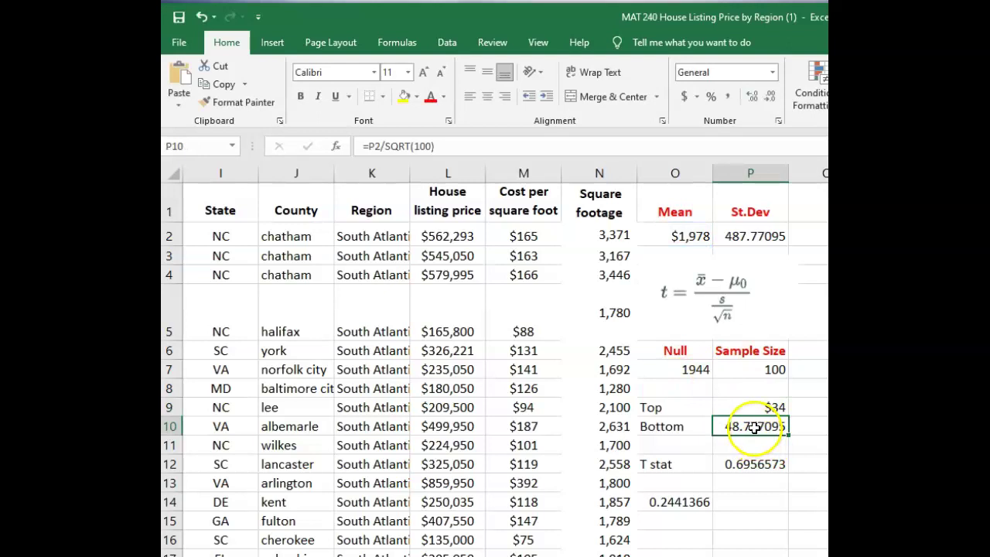
double_click(756, 426)
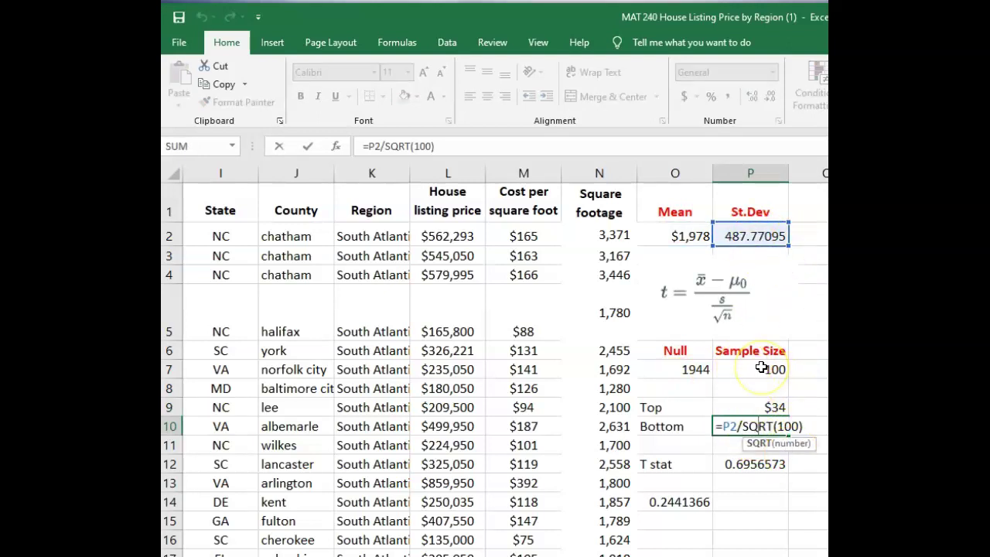
key("Return")
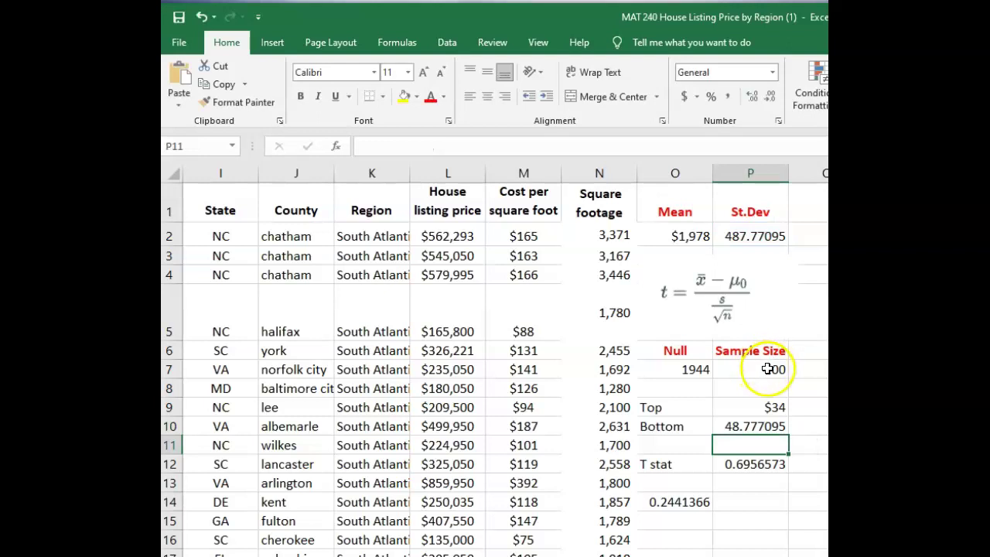
- Enter =P9/P10 as the T stat in P12 and set the cell's number format to General
left_click(764, 462)
type("=P9/P10")
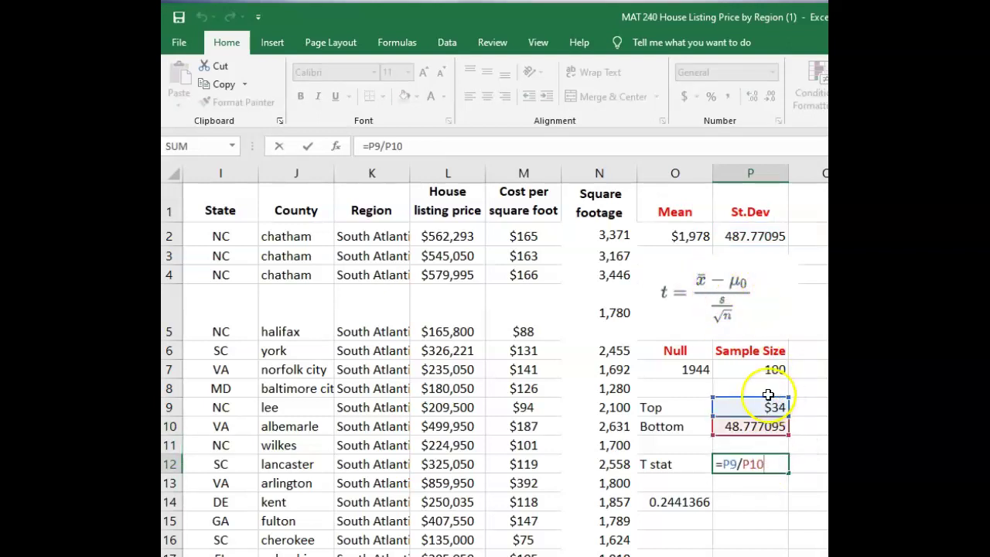
key("Return")
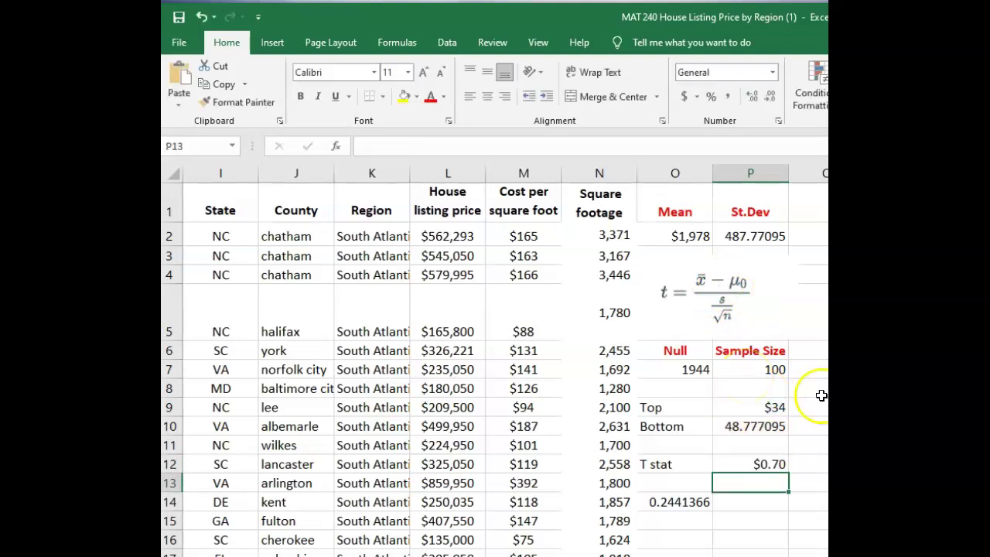
left_click(744, 466)
left_click(772, 72)
left_click(748, 94)
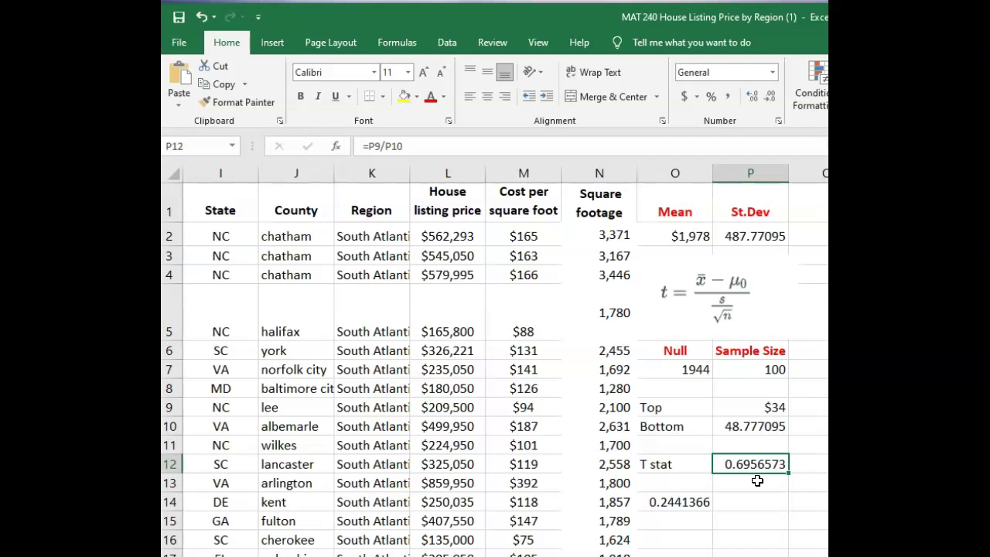
- Inspect the right-tail p-value formula in O14
left_click(695, 502)
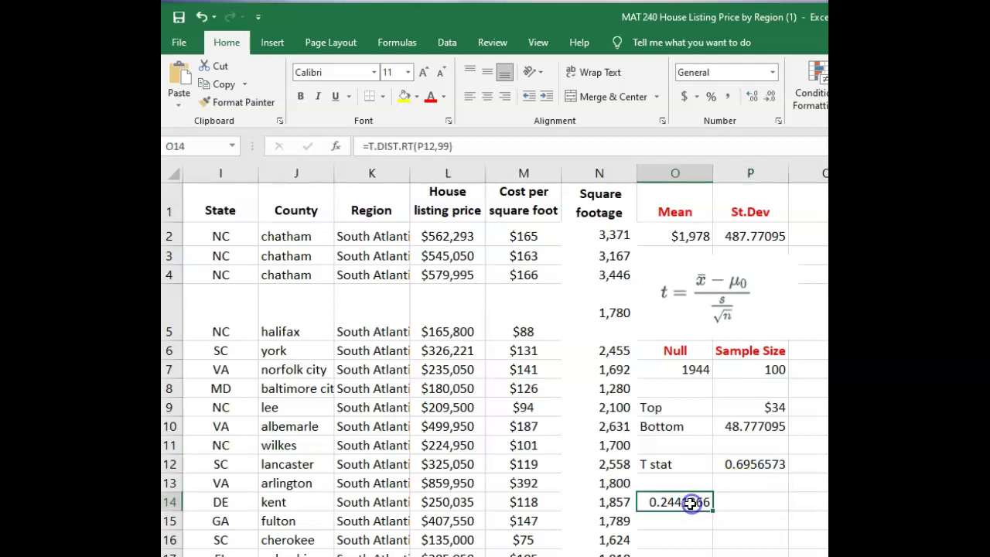
left_click(654, 498)
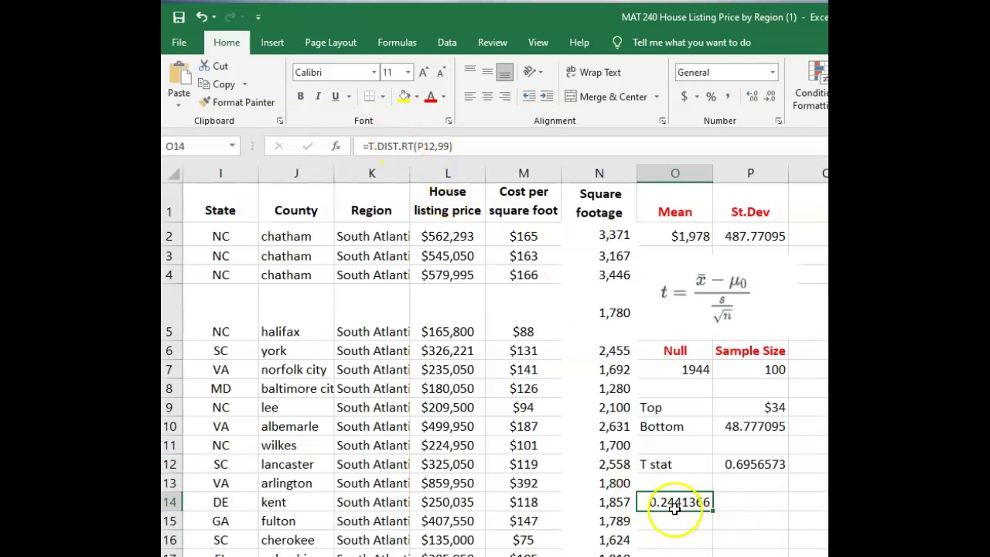
double_click(675, 505)
key("Return")
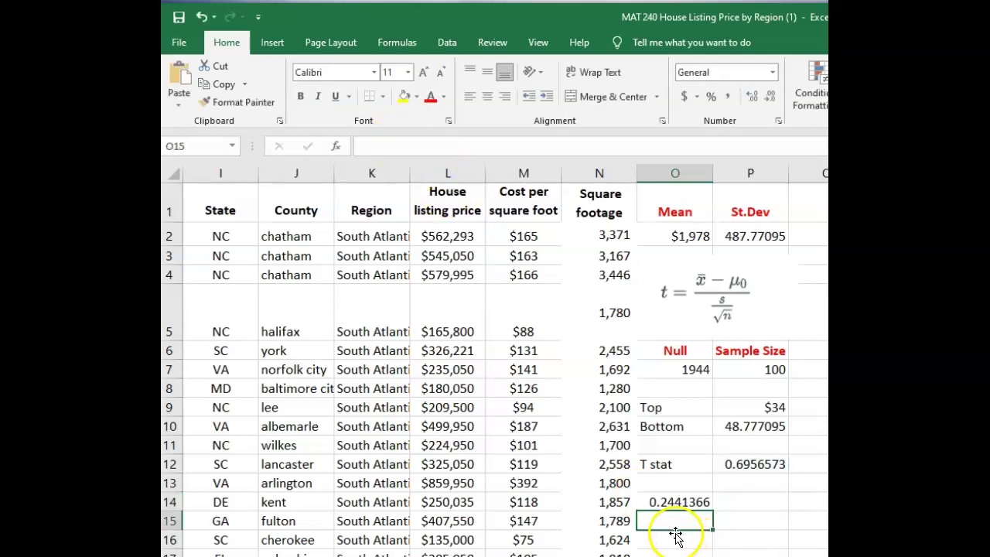
- Calculate the two-tailed p-value in O16 from the T stat with =T.DIST.2T(P12,99)
left_click(675, 537)
type("=")
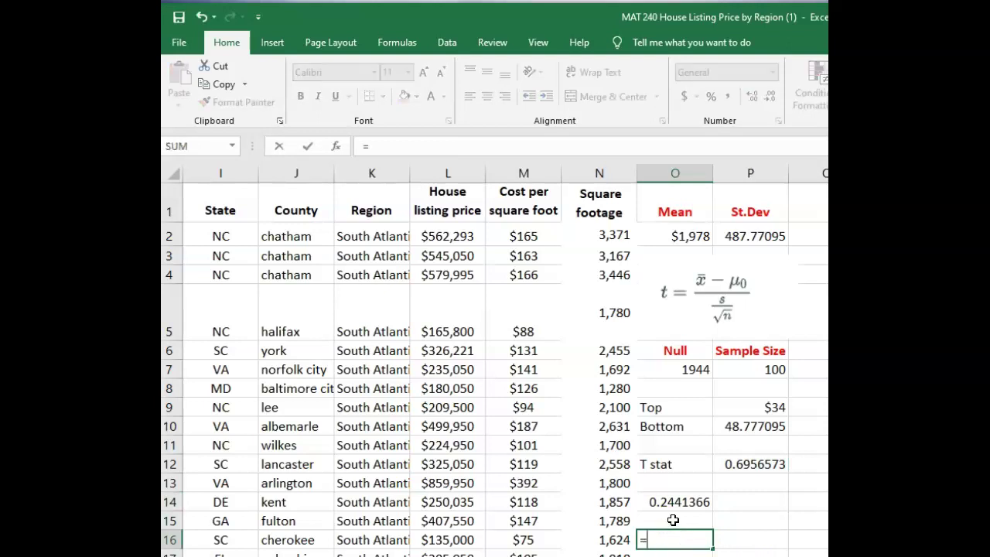
type("td")
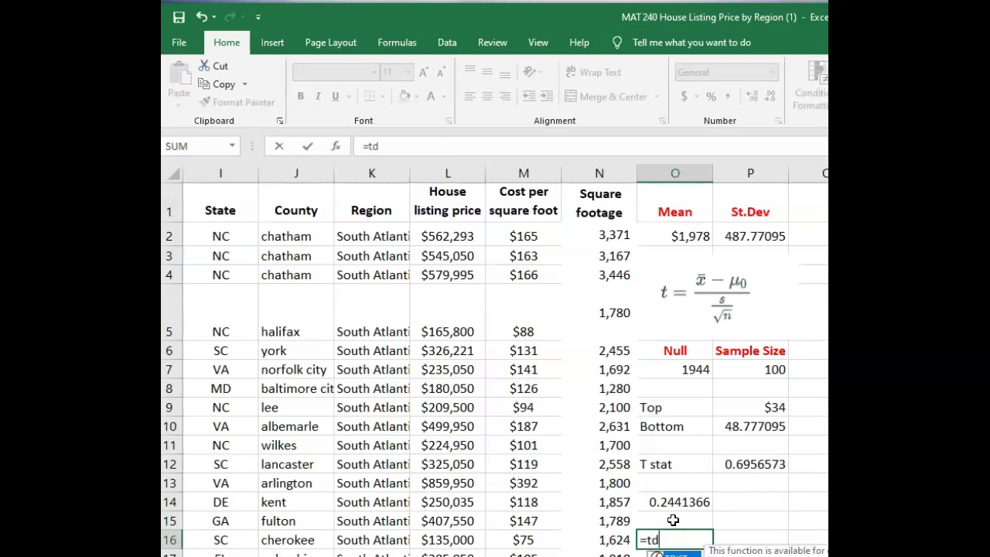
type("ist.")
key("BackSpace")
key("BackSpace")
key("BackSpace")
key("BackSpace")
type(".dist.2t(")
left_click(756, 464)
type(",99)")
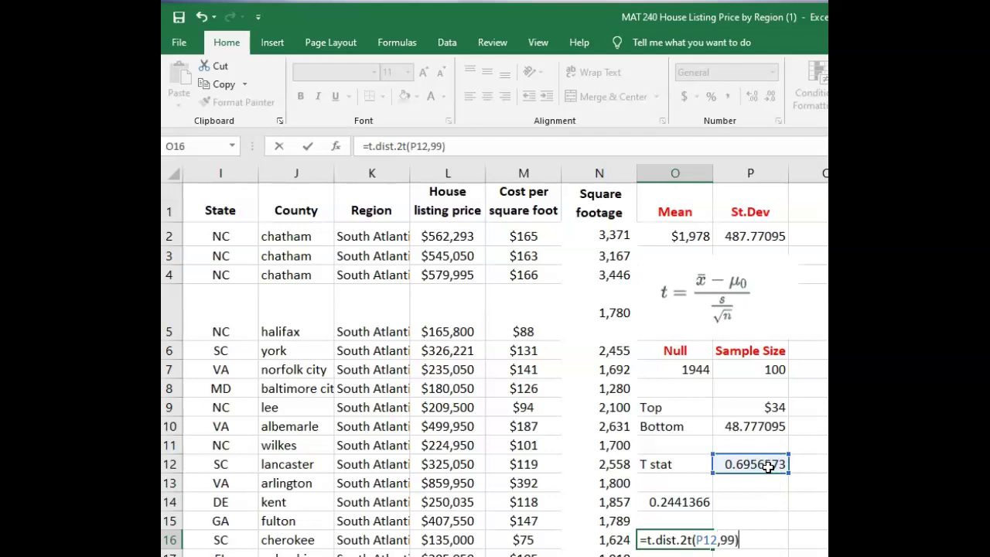
key("Return")
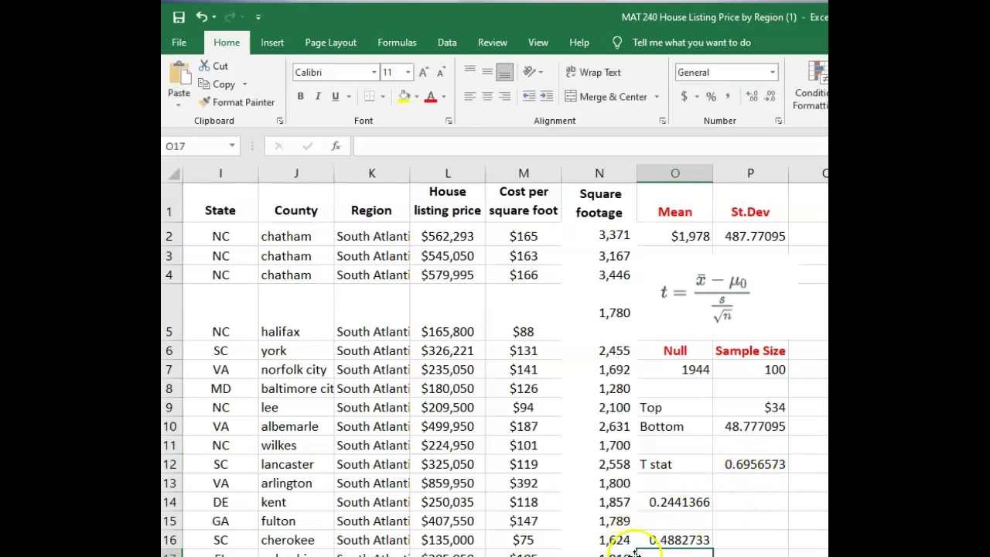
- Double the right-tail p-value in P14 with =O14*2 and compare it with the two-tailed p-value in O16
left_click(684, 539)
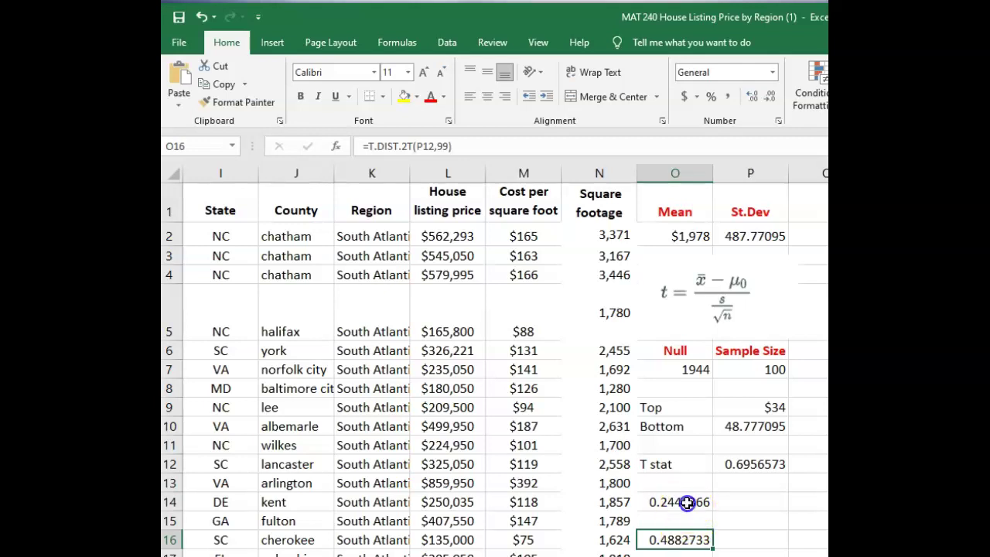
left_click(687, 504)
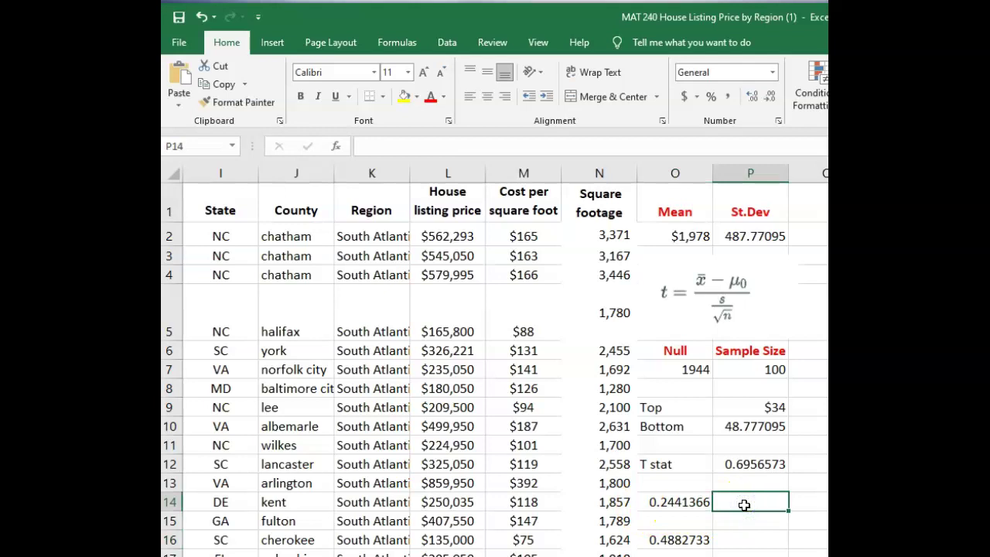
type("=")
left_click(693, 502)
type("*2")
key("Return")
left_click(688, 540)
left_click(746, 504)
left_click(695, 541)
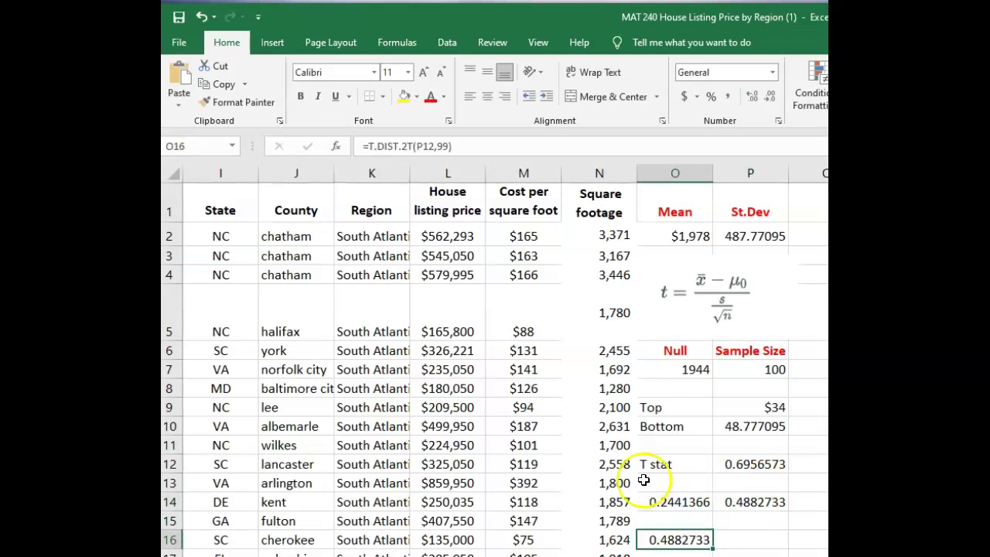
- Review the p-value cells O14 and P14 and the Comparison of the Test Results section of the report template
left_click(670, 508)
left_click(755, 500)
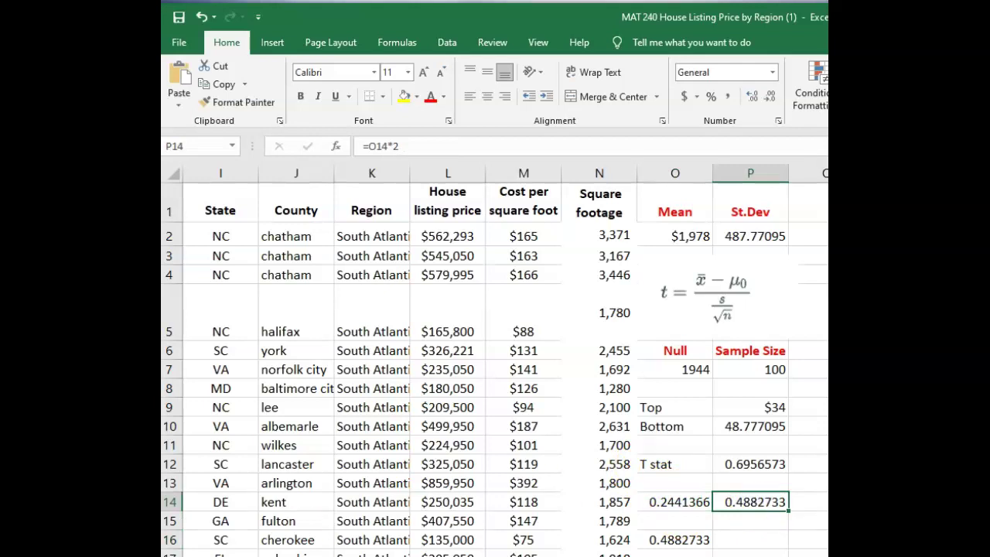
left_click(255, 128)
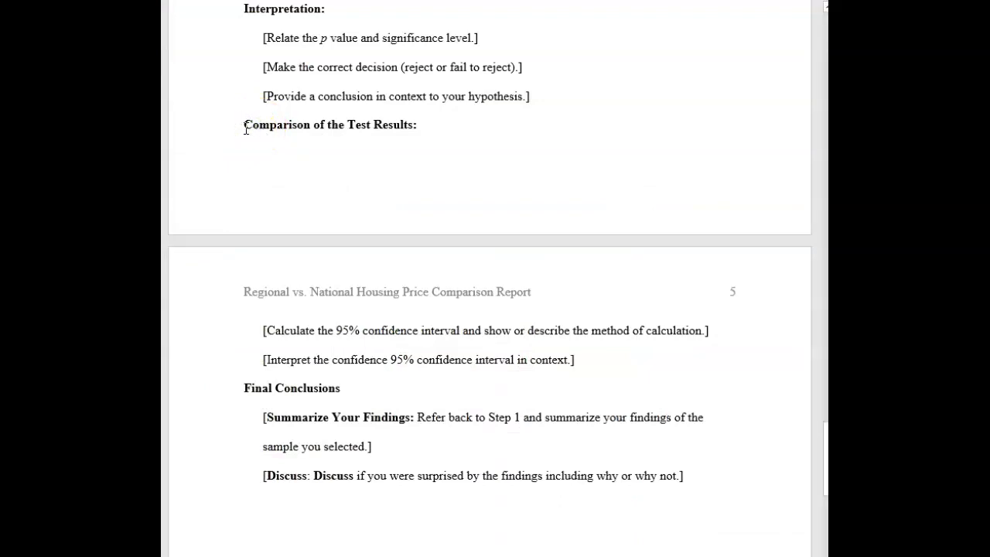
left_click_drag(244, 127, 420, 133)
left_click(350, 178)
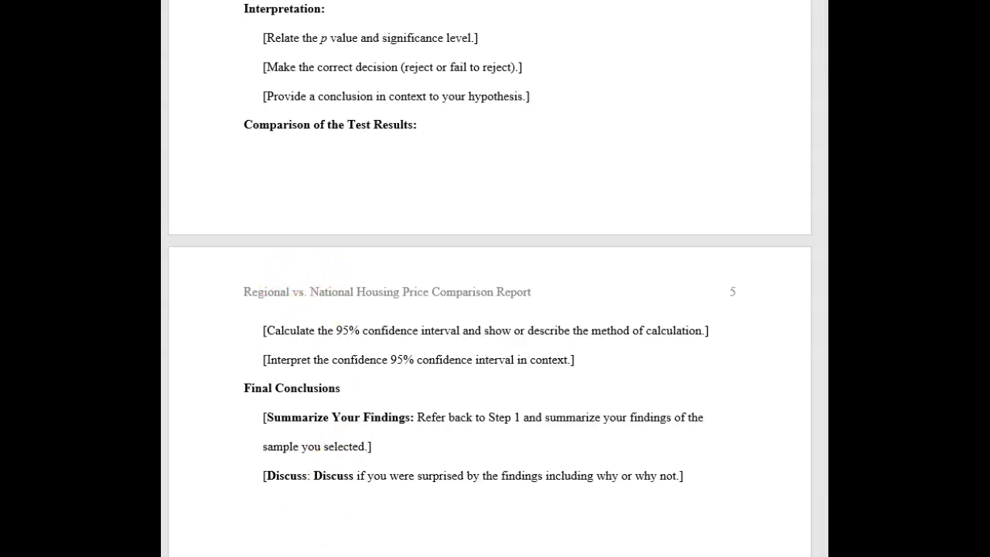
- Read the scenario's questions on regional square footage, focusing on the range of values for the 95% confidence interval
left_click_drag(199, 138, 337, 138)
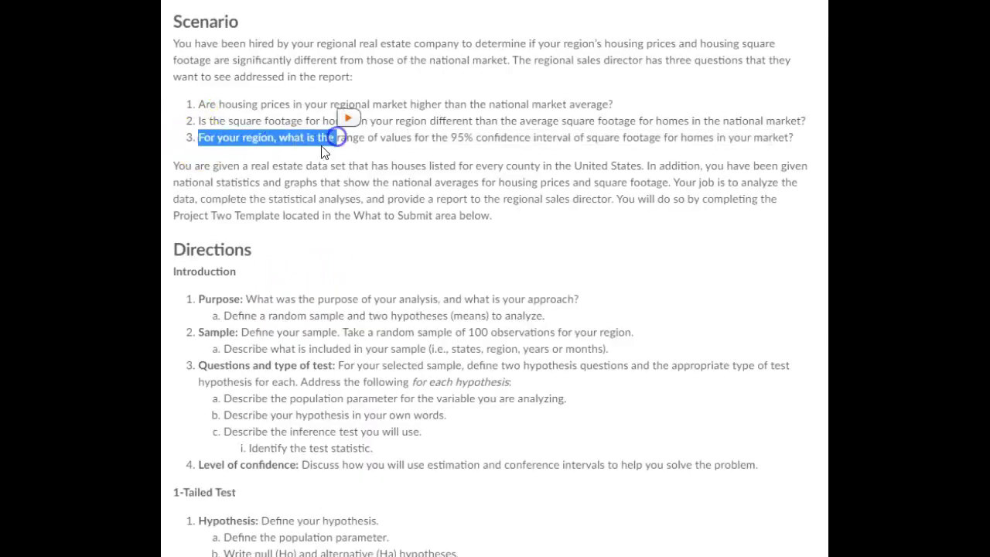
left_click(367, 144)
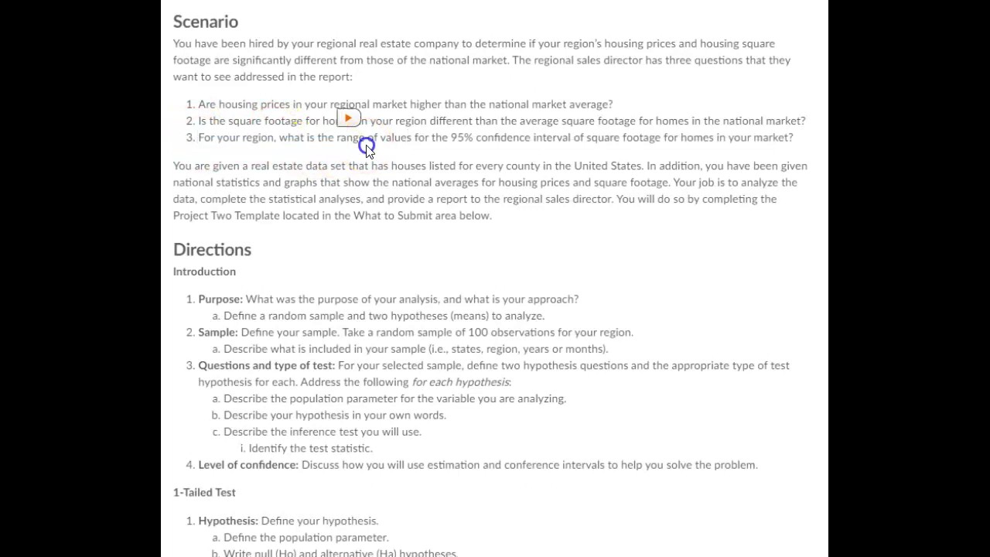
left_click_drag(451, 138, 571, 137)
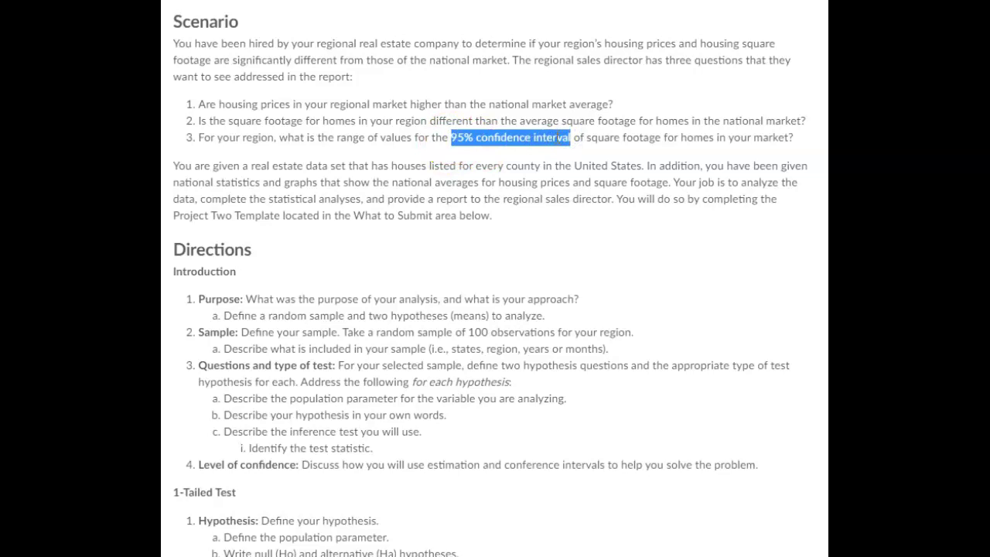
left_click_drag(574, 137, 663, 137)
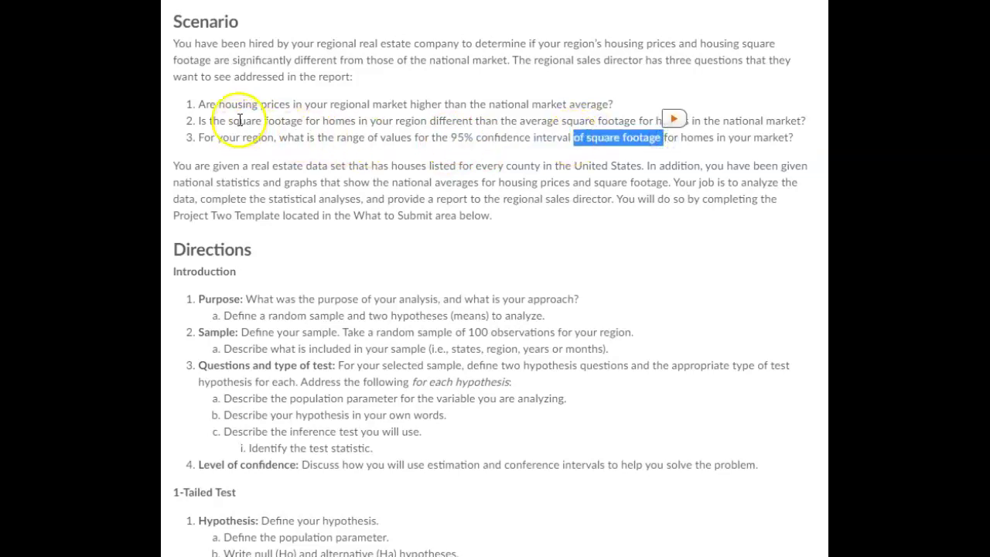
left_click_drag(233, 120, 322, 120)
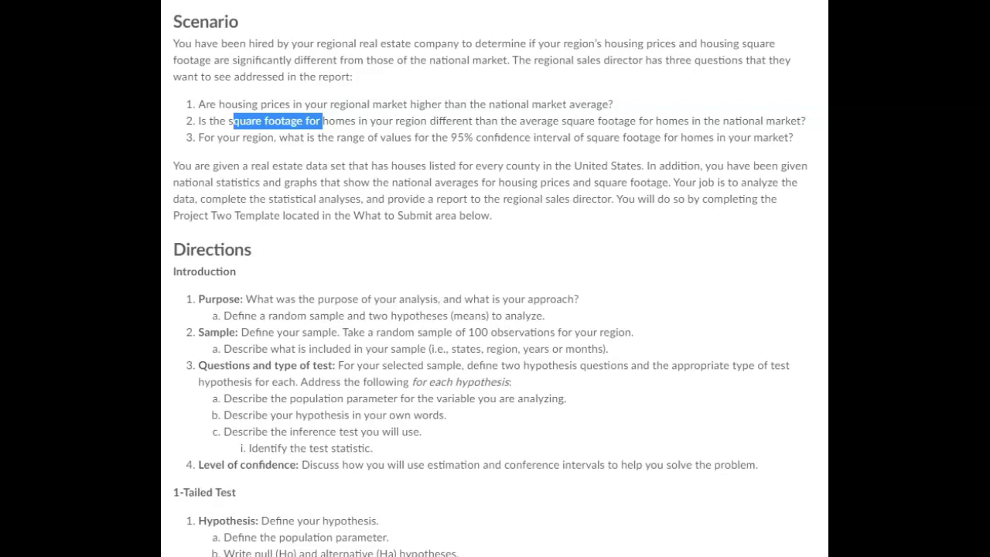
left_click_drag(479, 138, 588, 137)
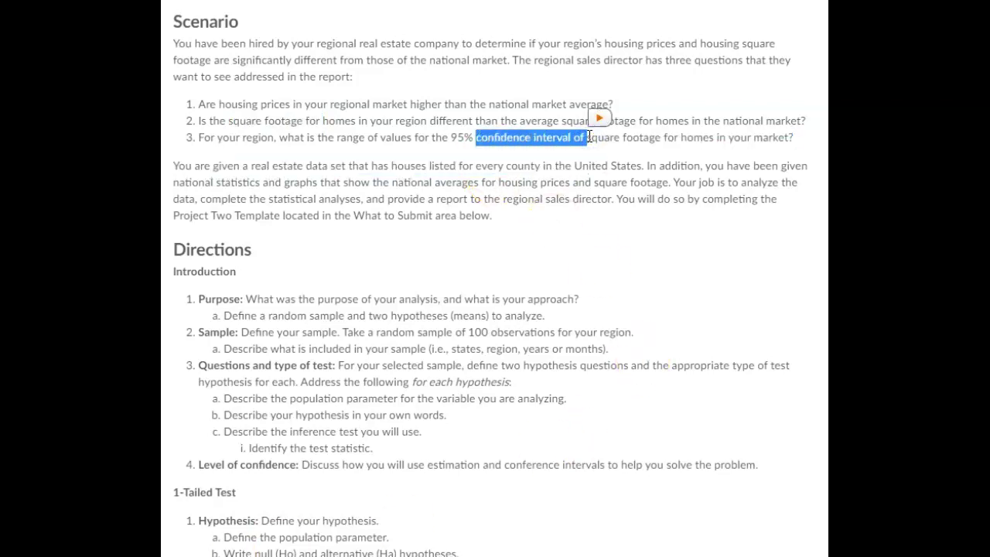
left_click(324, 163)
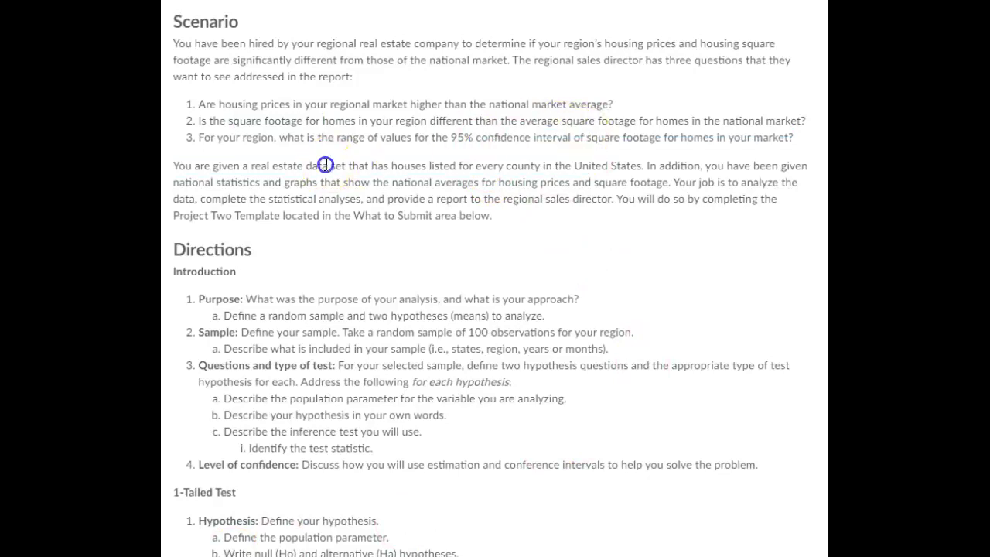
left_click(199, 121)
left_click_drag(199, 120, 355, 120)
left_click(452, 137)
left_click_drag(453, 136, 554, 137)
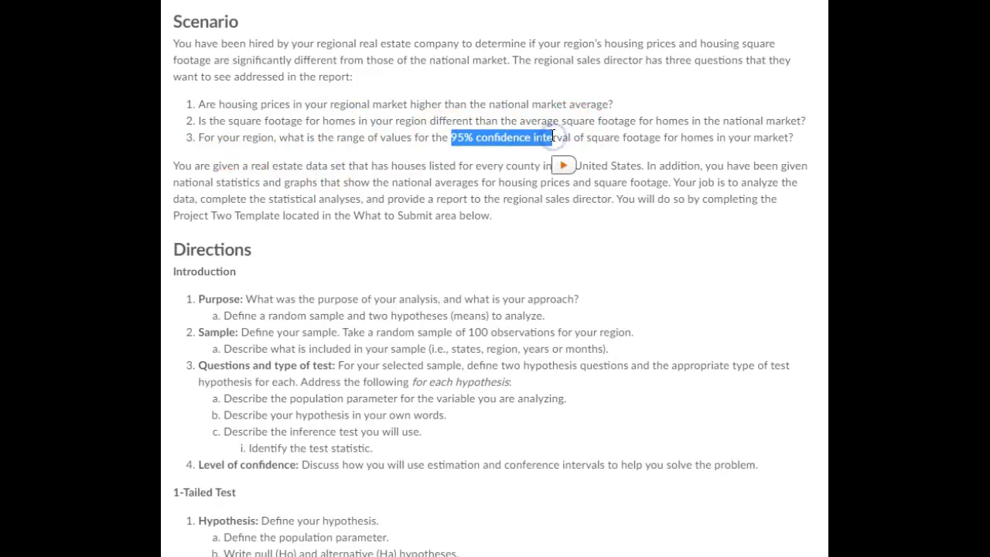
left_click(343, 221)
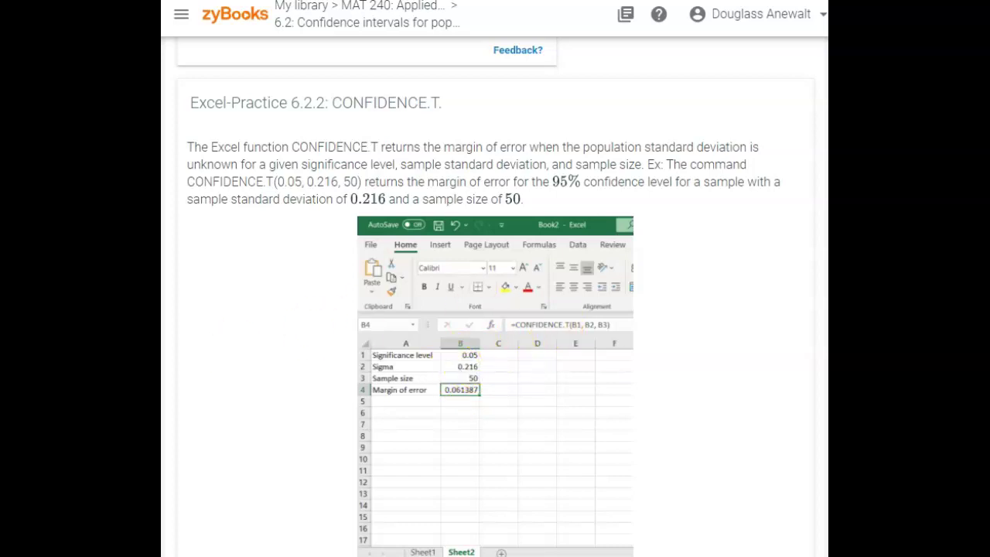
- Switch to the Excel workbook and calculate the 95% margin of error in R6 with =CONFIDENCE.T(0.05,P2,100)
key("alt+Tab")
left_click(510, 333)
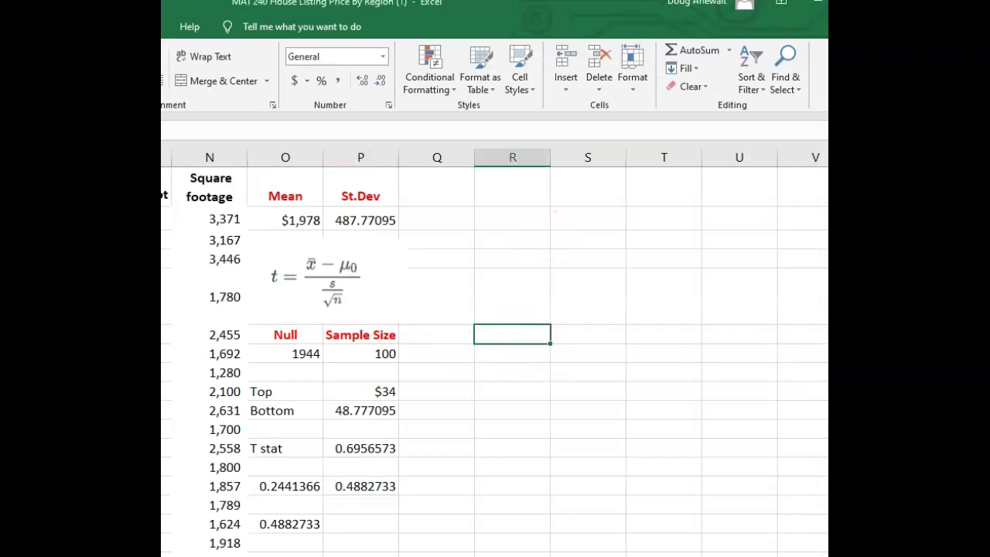
double_click(498, 327)
double_click(495, 335)
type("=")
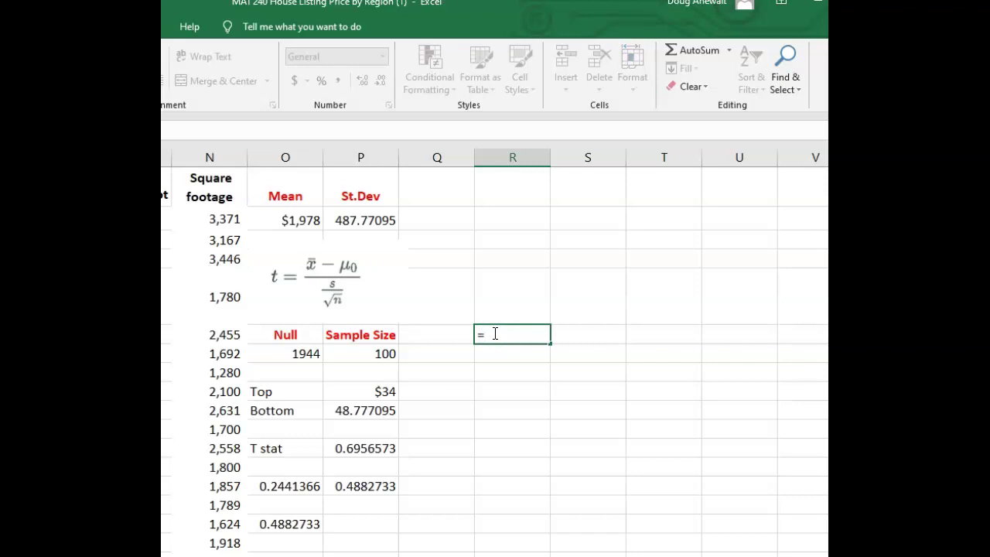
type("Confidence.")
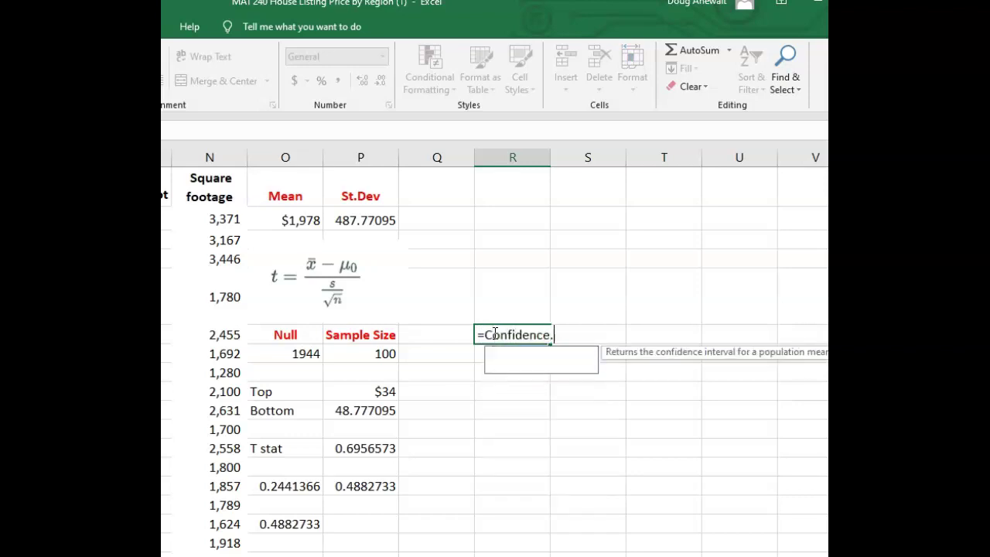
type("T(0.05")
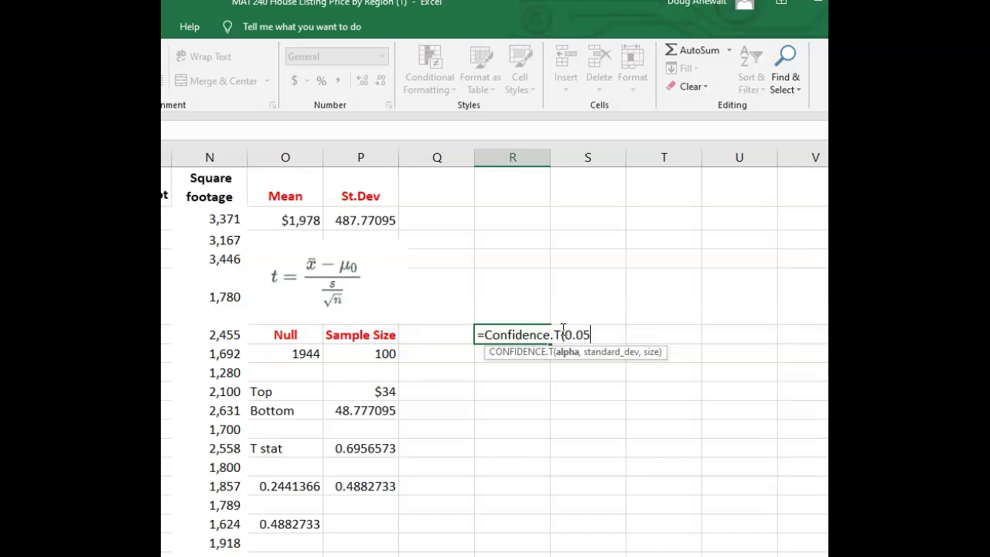
type(",")
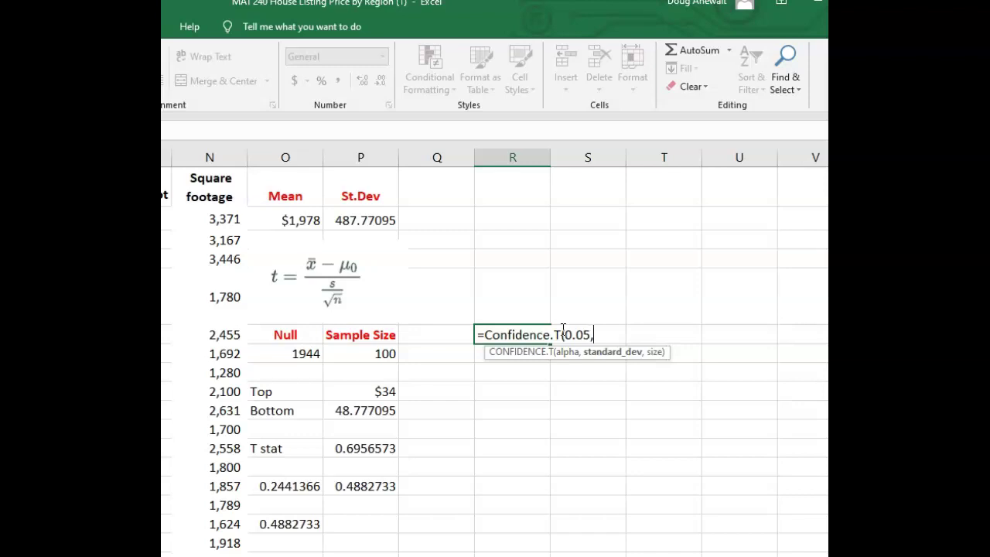
left_click(367, 224)
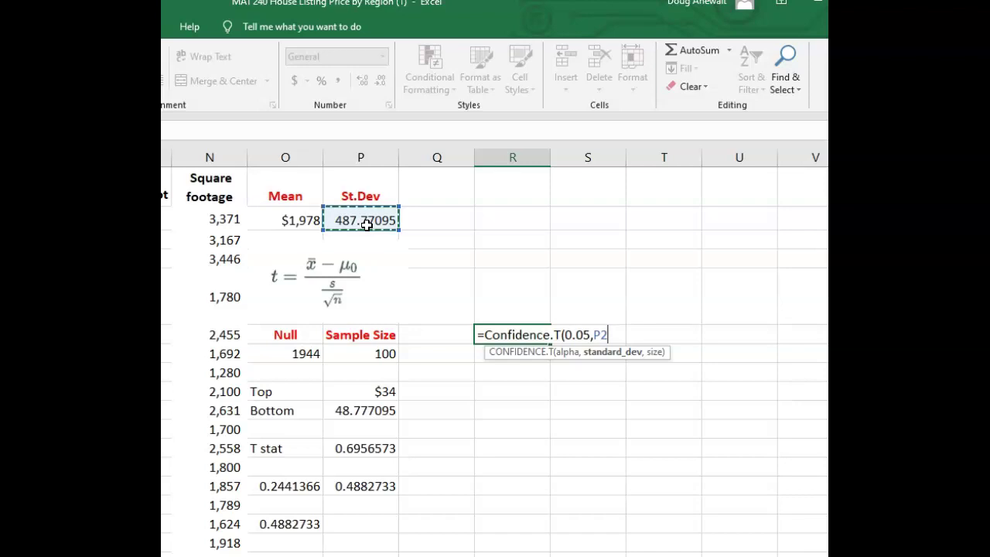
type(",10")
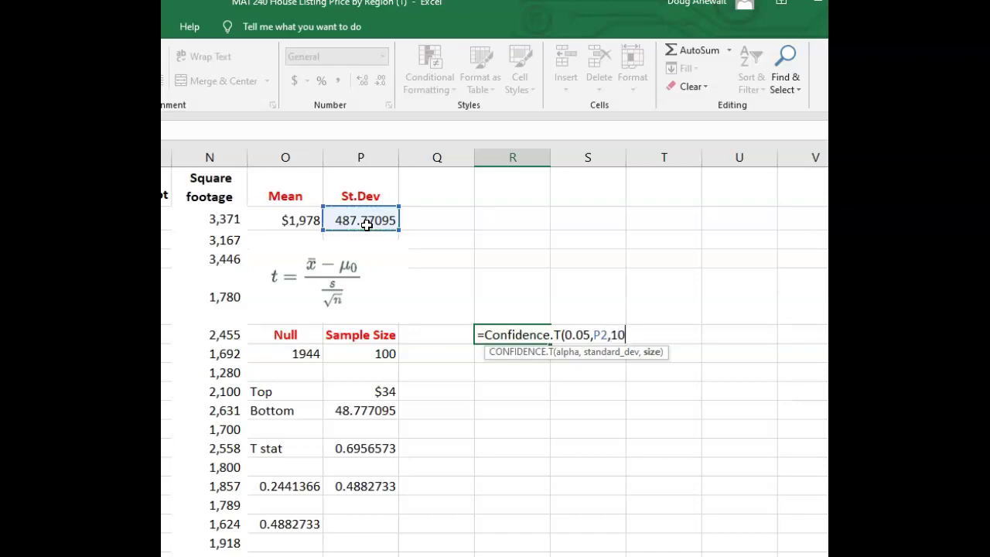
type("0)")
key("Return")
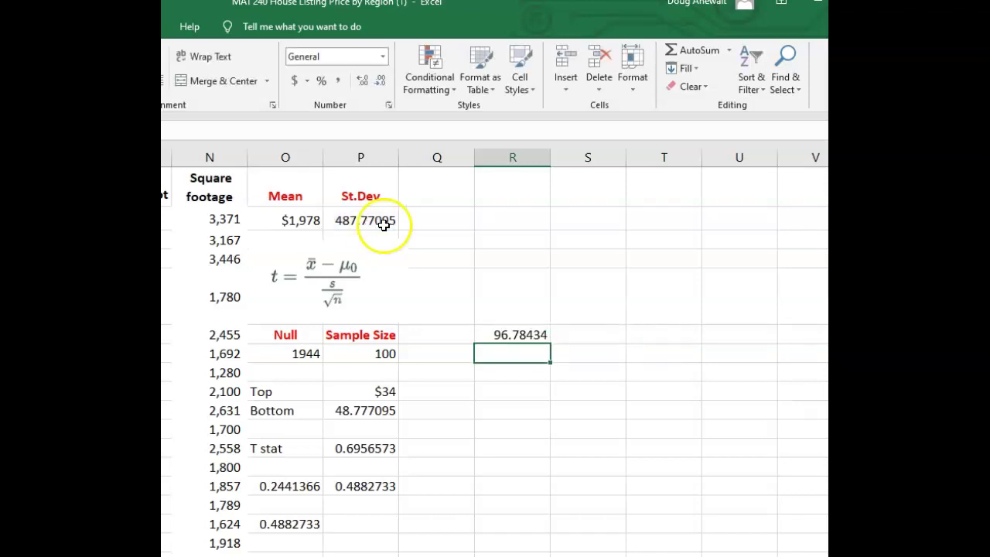
- Label the calculated value in R6 by entering the heading "Margin of Error" in R5
left_click(502, 305)
type("Margi")
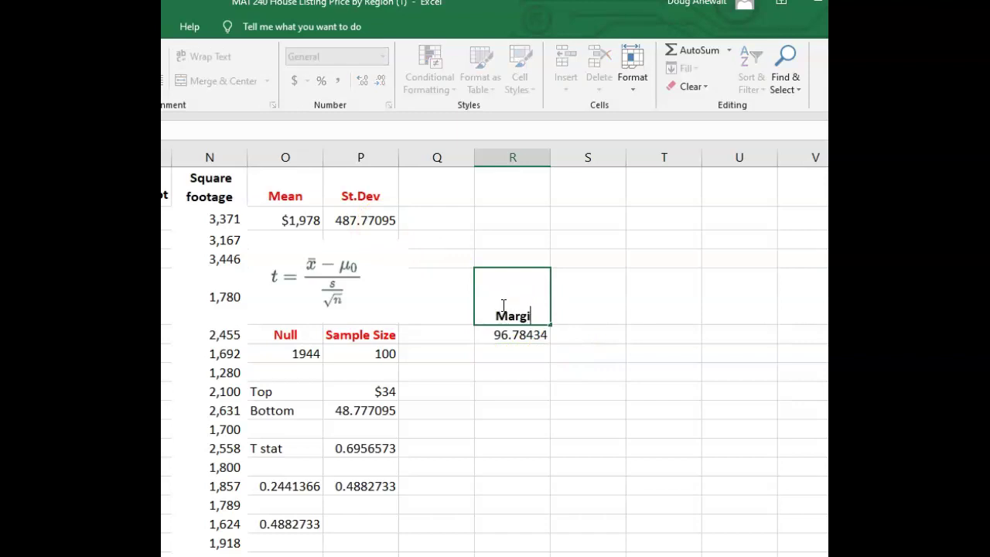
type("n of Error")
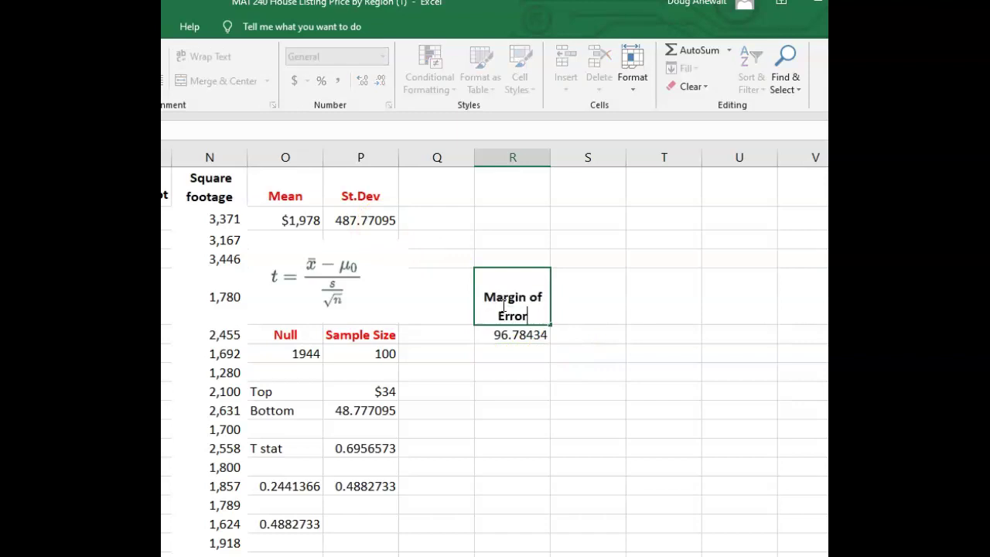
left_click(531, 375)
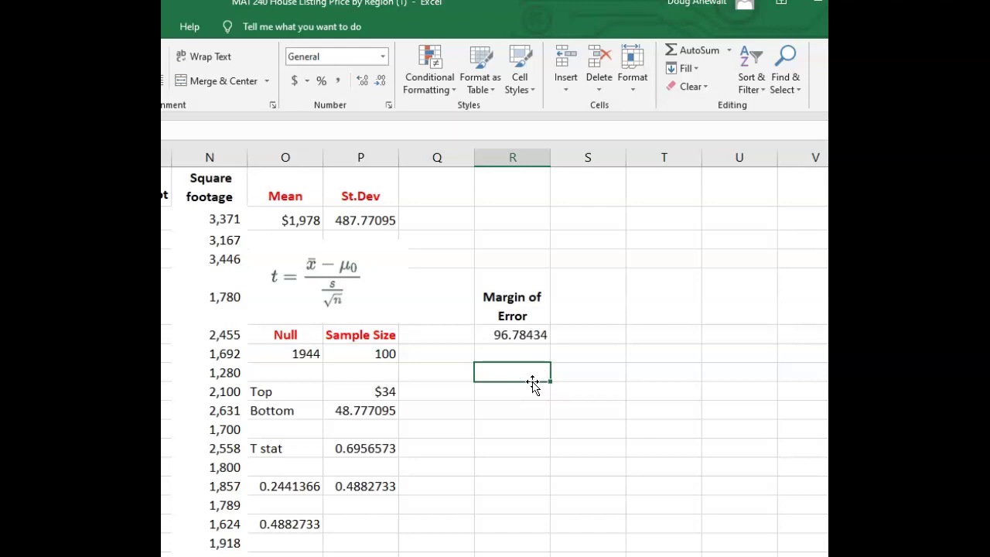
- Enter the headings "Lower Bound" in R8 and "Upper Bound" in S8 for the confidence interval
left_click(592, 379)
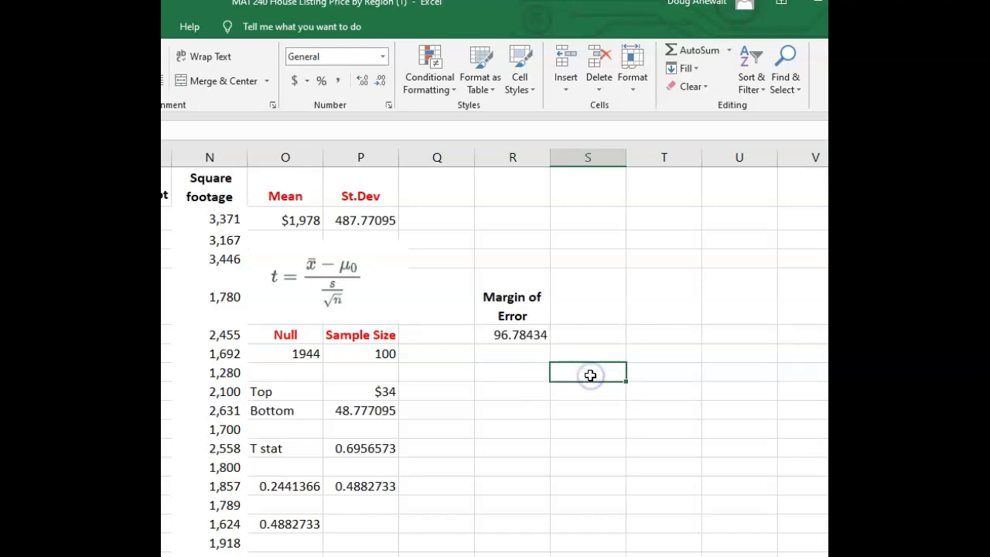
left_click(535, 374)
type("Lower Bound")
key("Tab")
type("Upp")
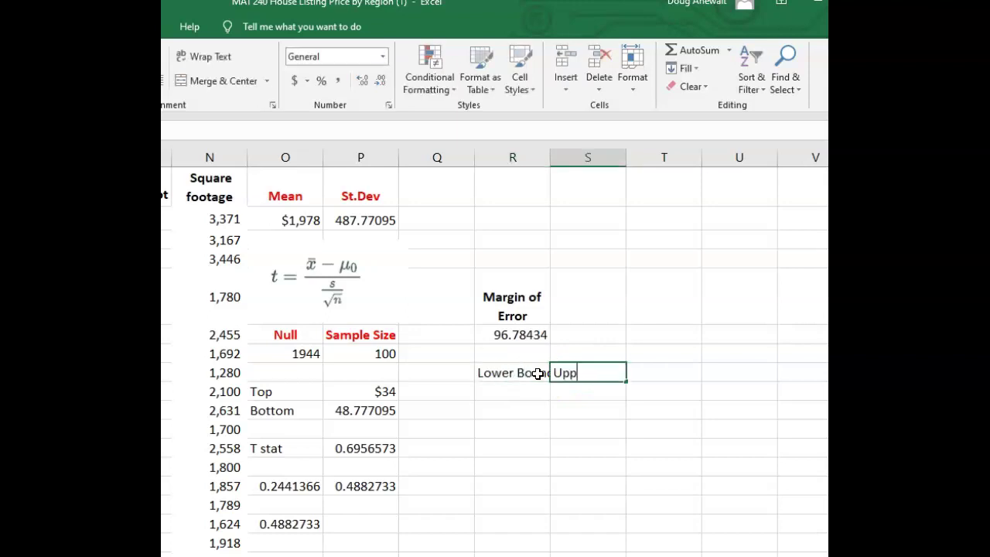
type("er Bound")
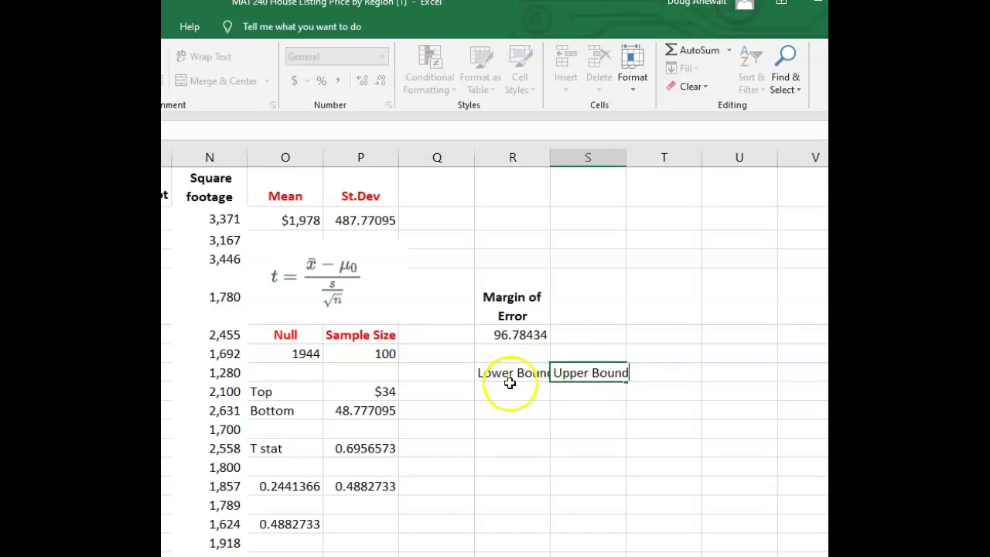
left_click(510, 384)
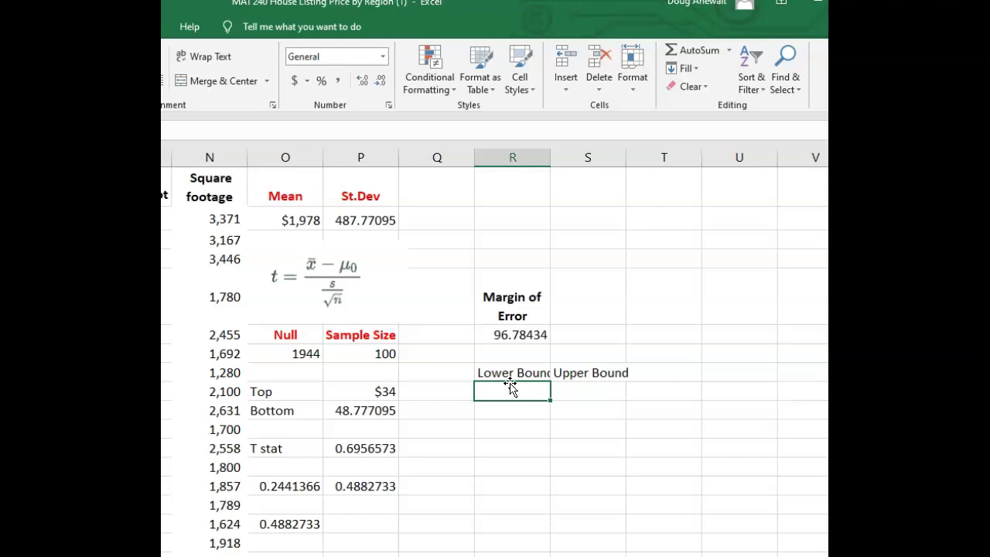
- Calculate the interval's lower bound in R9 by subtracting the margin of error from the mean with =O2-R6
left_click(561, 390)
left_click(523, 395)
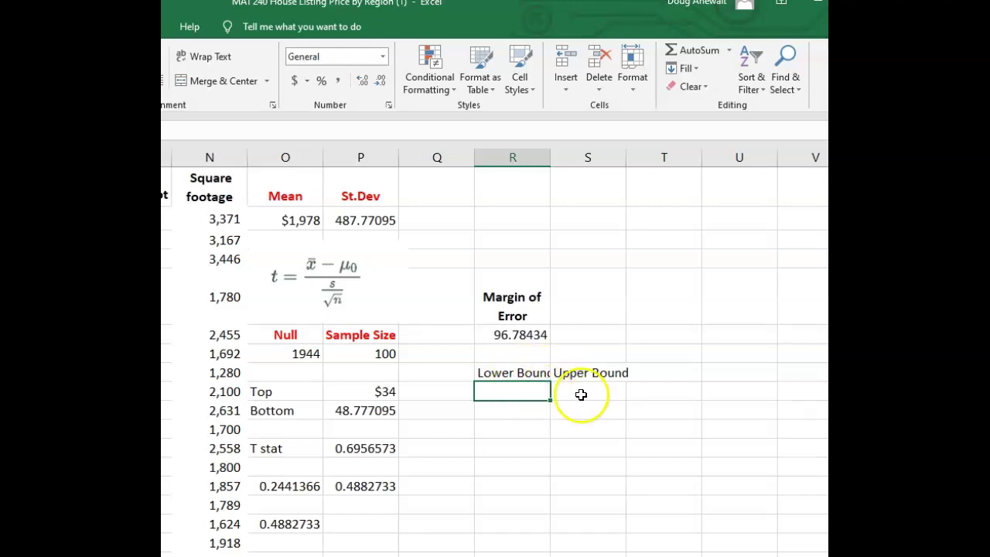
double_click(525, 393)
type("=")
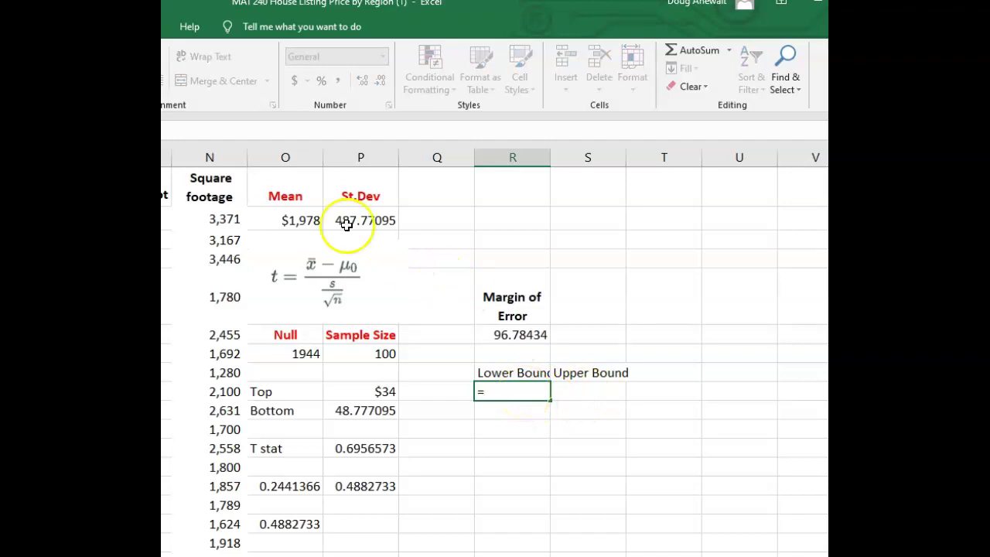
left_click(310, 221)
type("-")
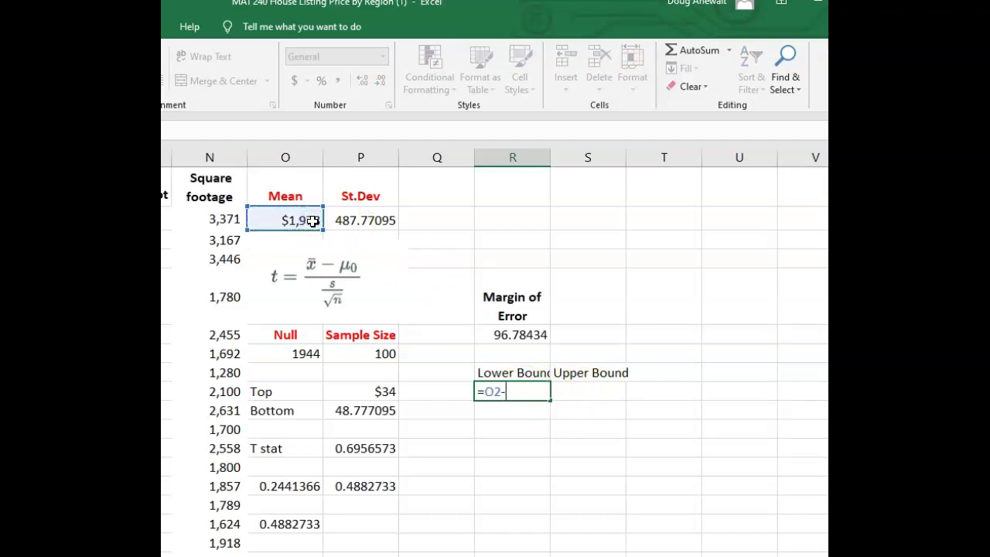
left_click(500, 335)
key("Return")
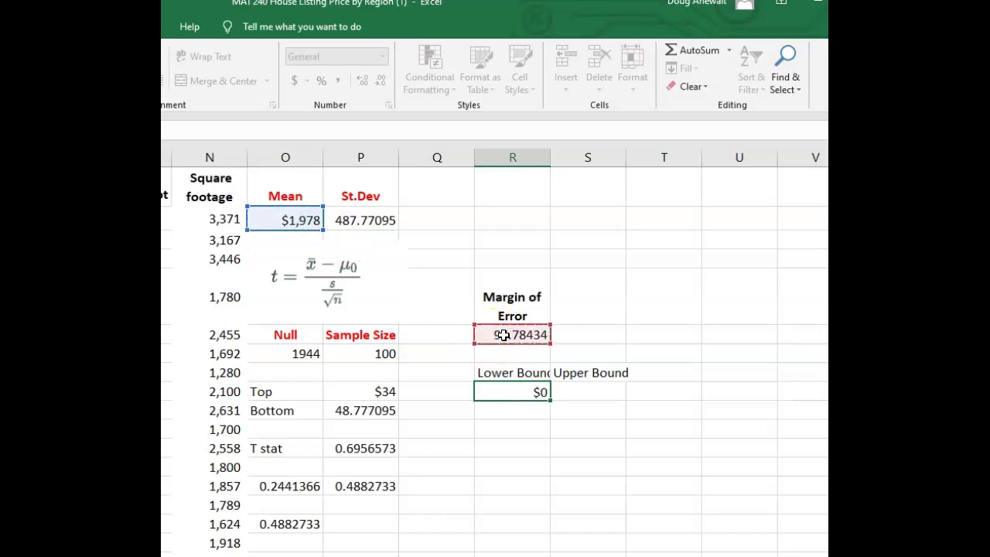
- Calculate the interval's upper bound in S9 by adding the margin of error to the mean with =O2+R6
left_click(587, 391)
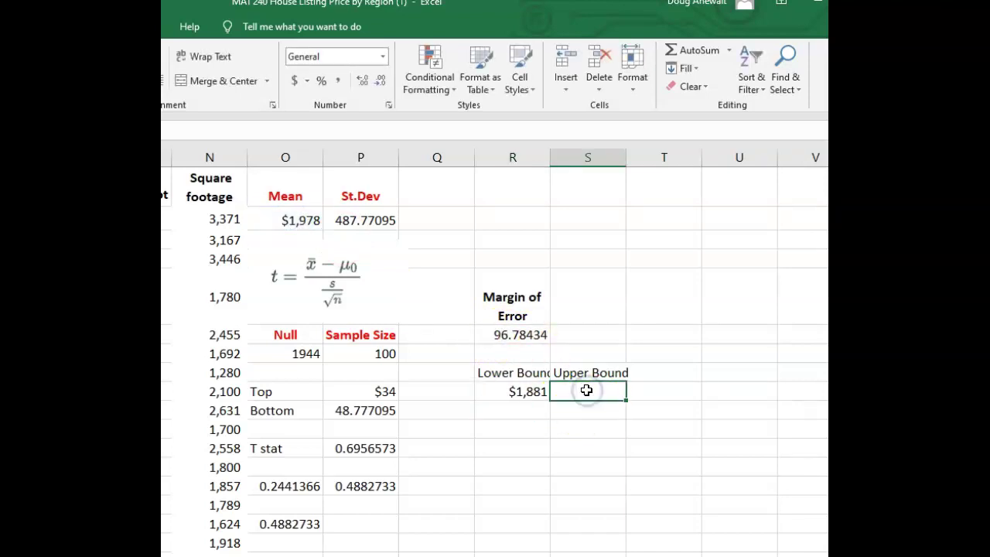
type("=")
left_click(289, 221)
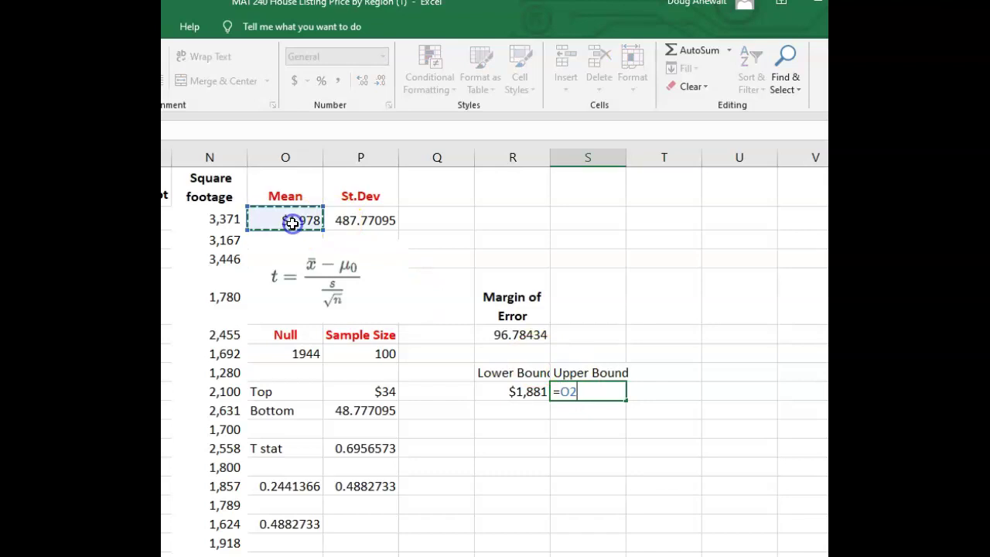
type("+")
left_click(518, 335)
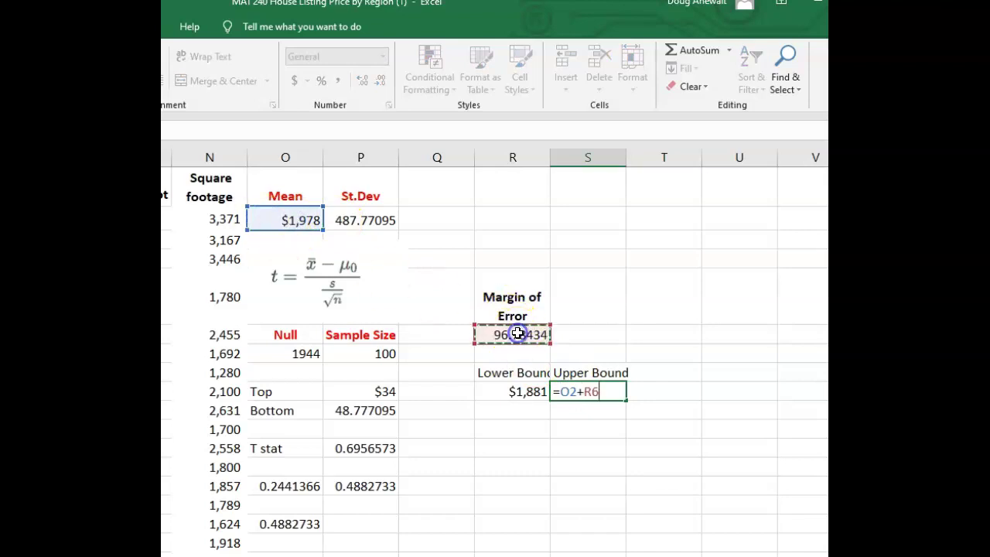
key("Return")
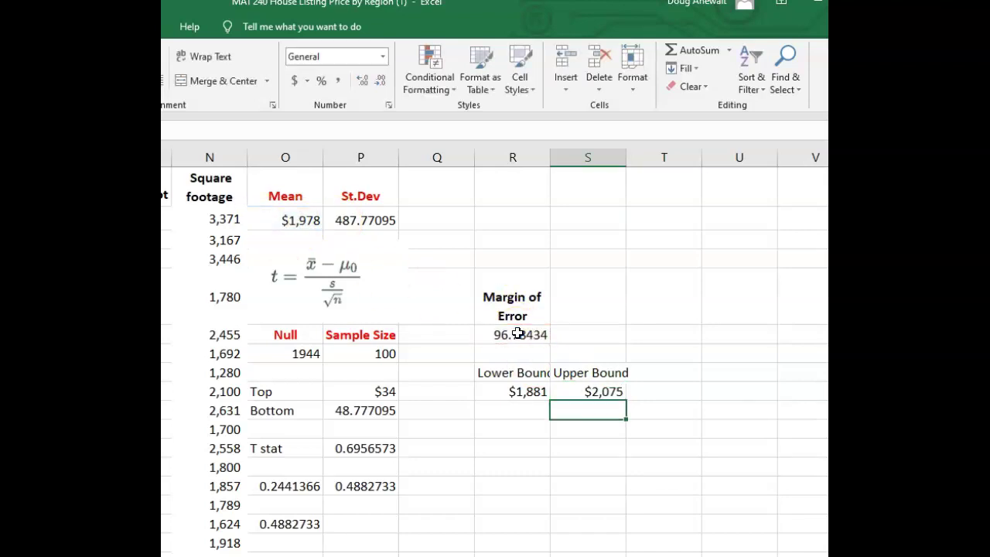
- Compare the confidence interval bounds in R9:S9 with the null value in O7 to check whether it falls inside the interval
left_click_drag(513, 392, 582, 392)
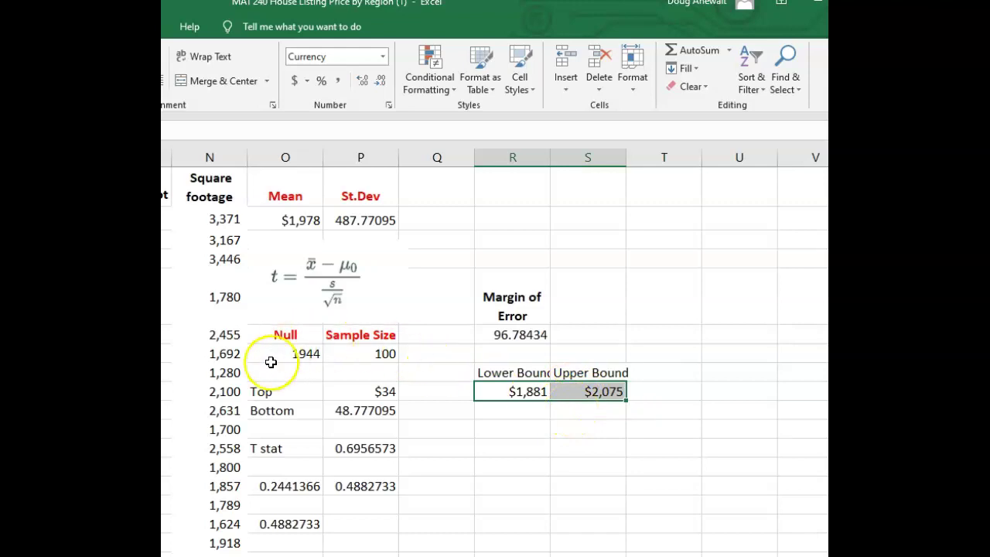
left_click(307, 353)
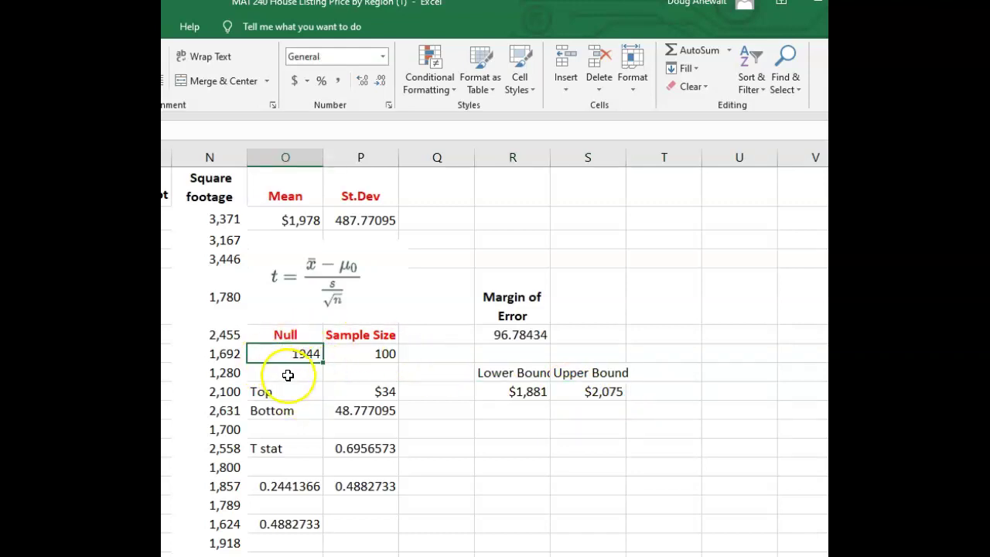
left_click_drag(601, 395, 542, 393)
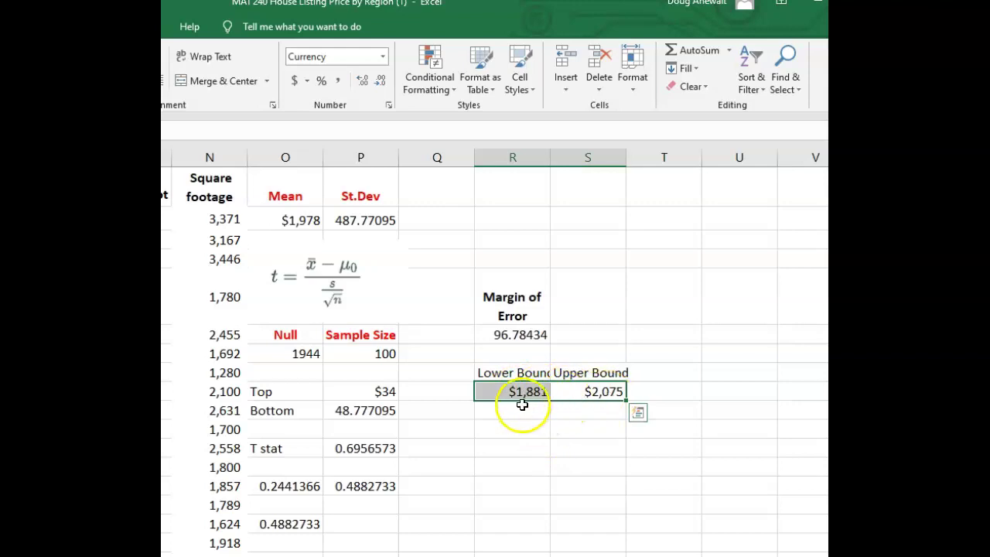
left_click(300, 355)
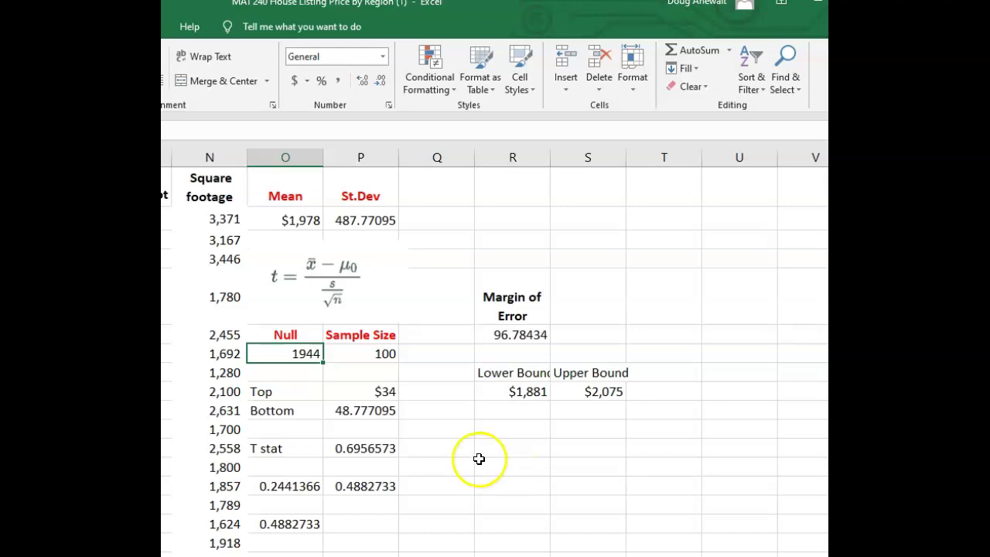
left_click(297, 358)
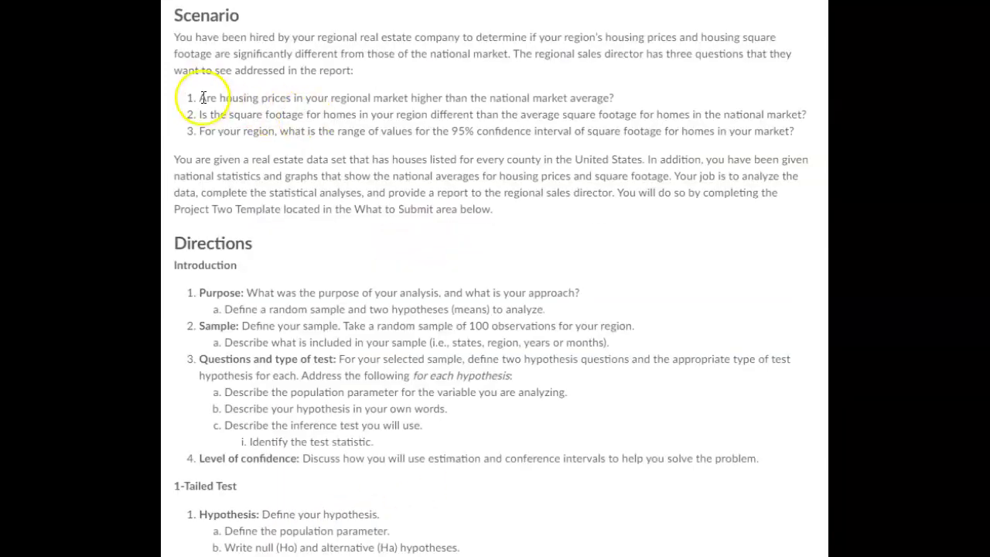
- Switch to the project instructions and highlight the regional sales director's three questions under Scenario for review
left_click_drag(199, 98, 797, 131)
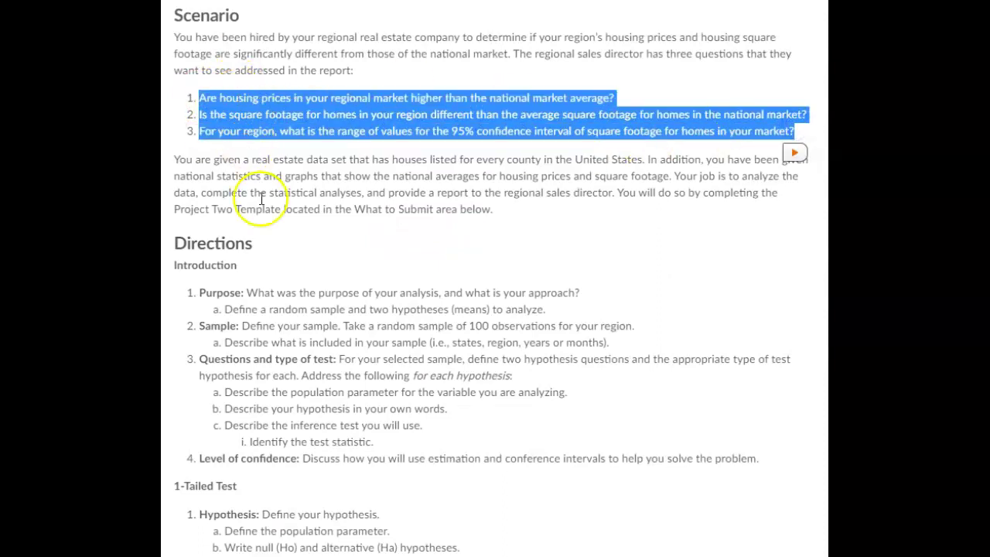